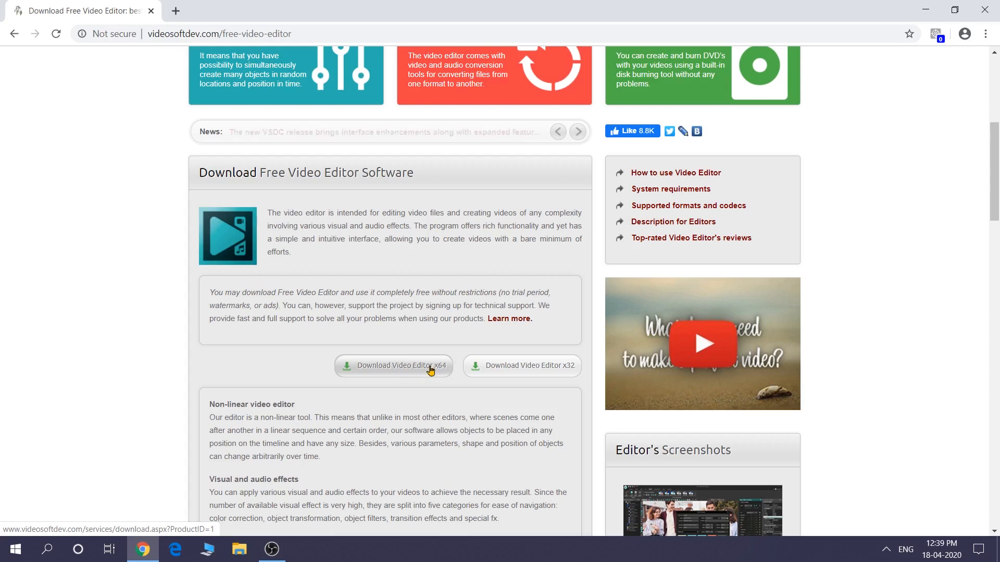
Request the x64 Video Editor download, run video_editor_x64.exe from the browser's downloads list, and close the browser
left_click(420, 373)
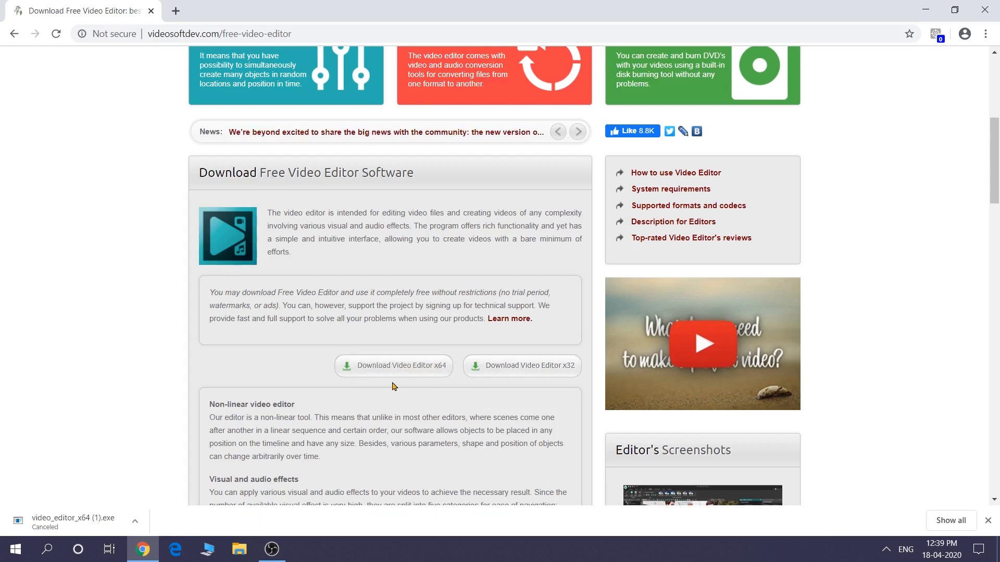
left_click(985, 34)
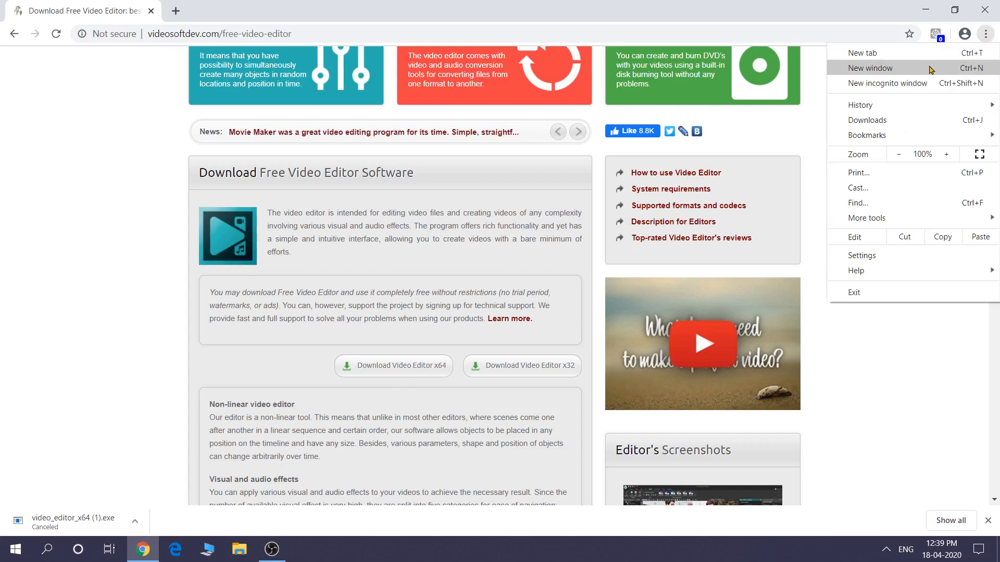
left_click(890, 120)
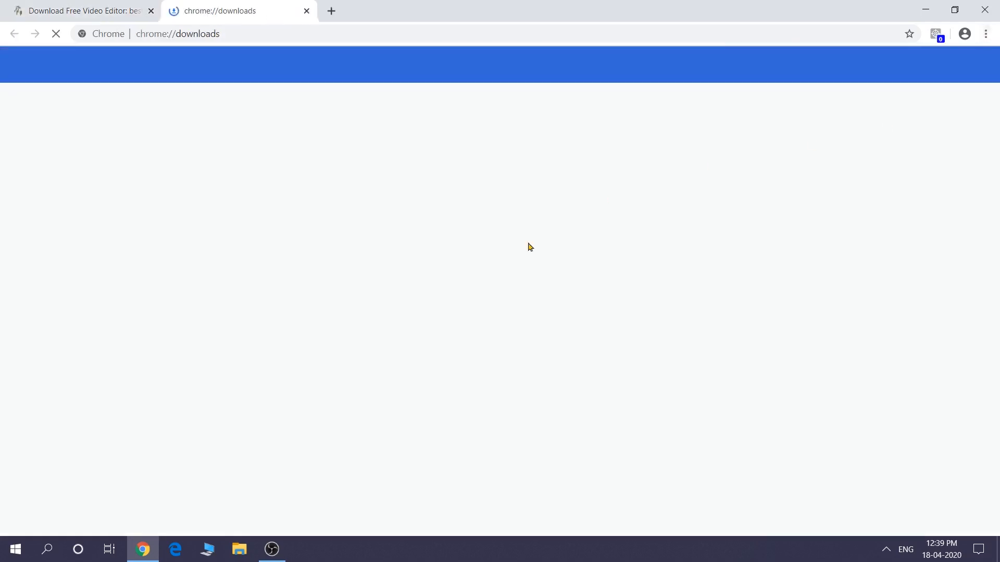
scroll(504, 316, "down", 15)
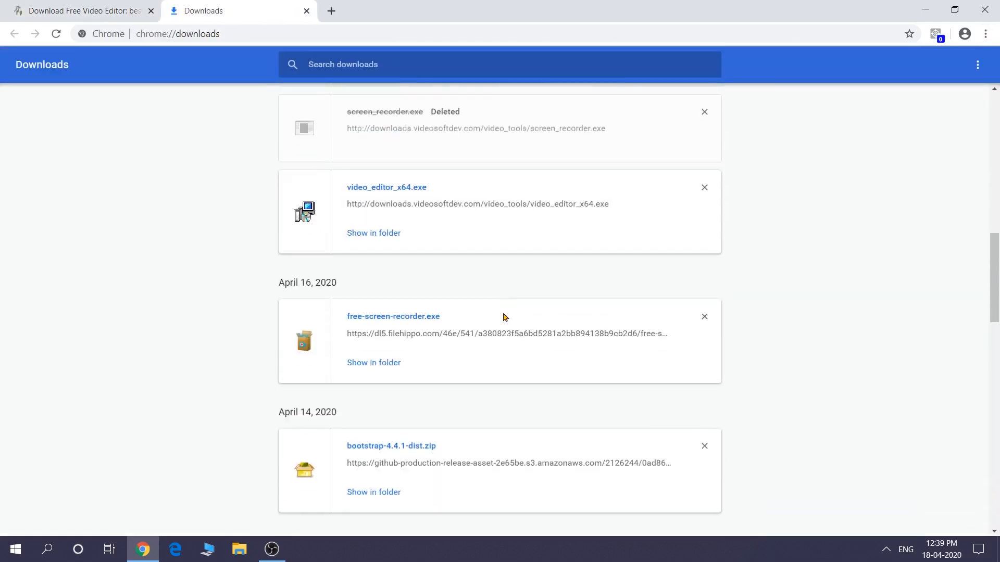
left_click(401, 192)
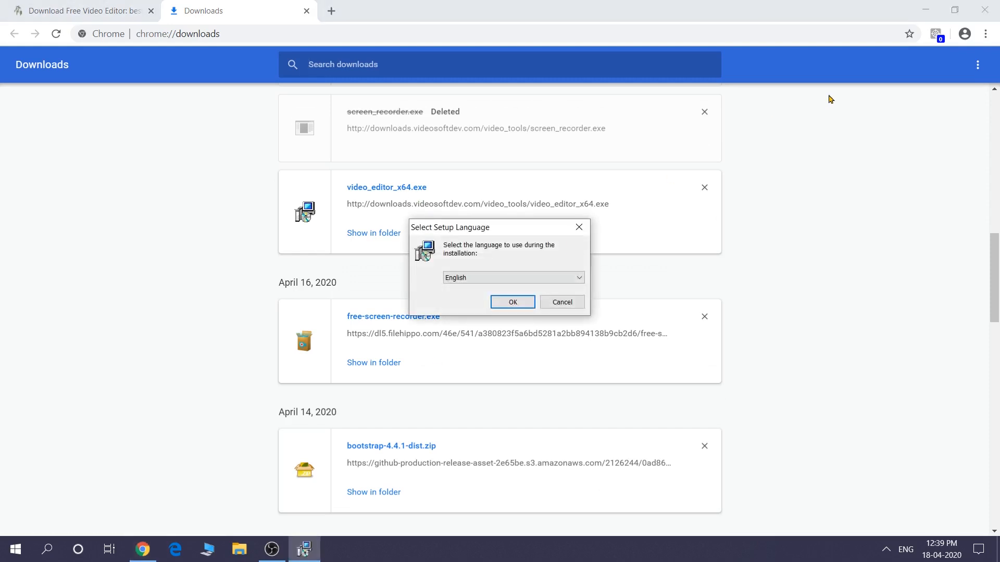
left_click(984, 10)
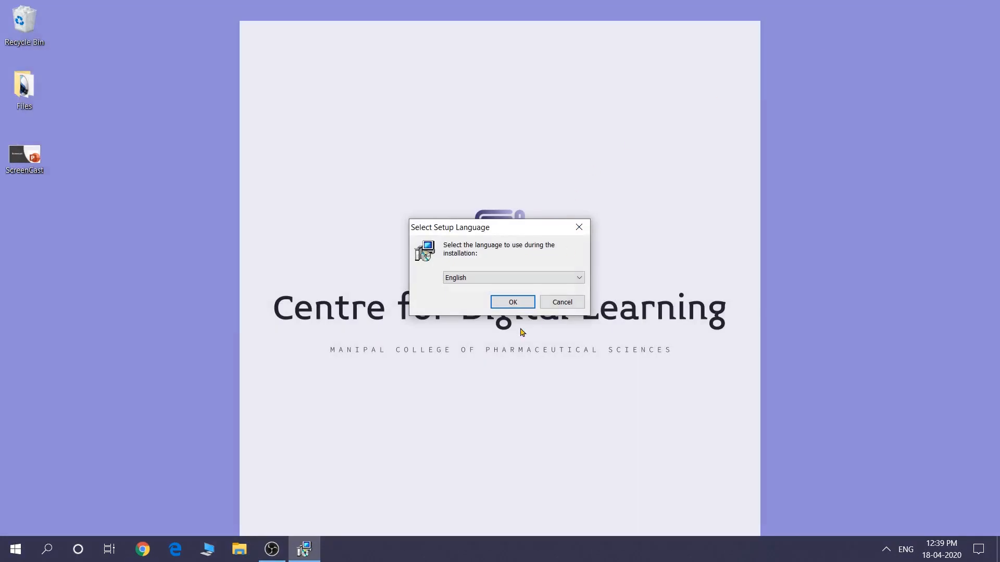
Begin the VSDC Free Video Editor setup in English and accept the license agreement
left_click(511, 303)
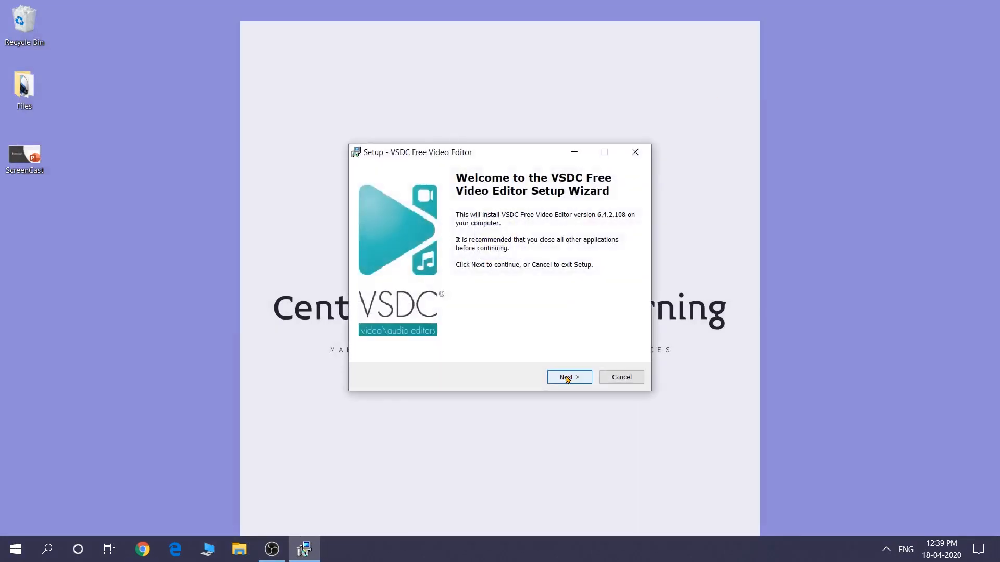
left_click(568, 378)
left_click(427, 340)
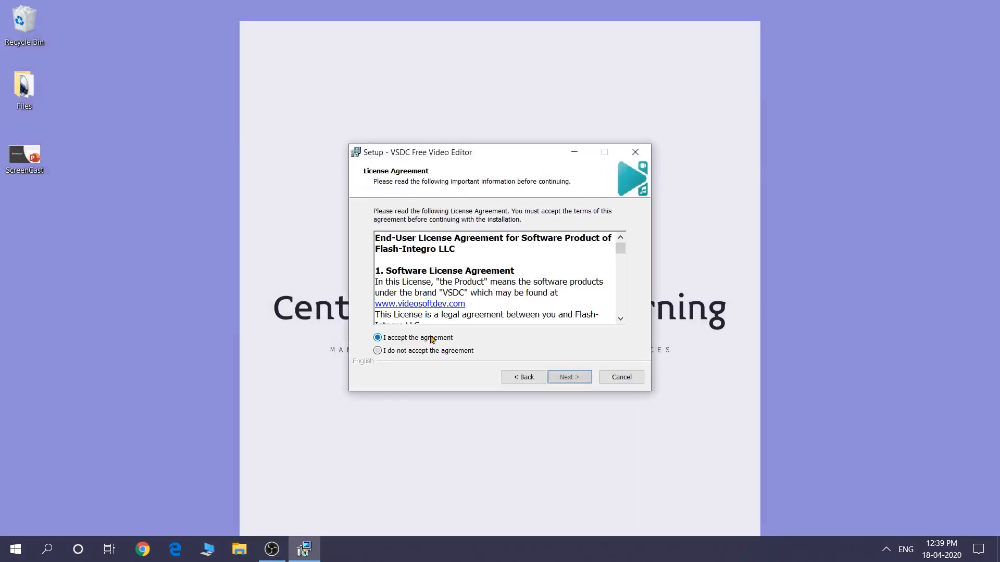
left_click(562, 378)
left_click(567, 378)
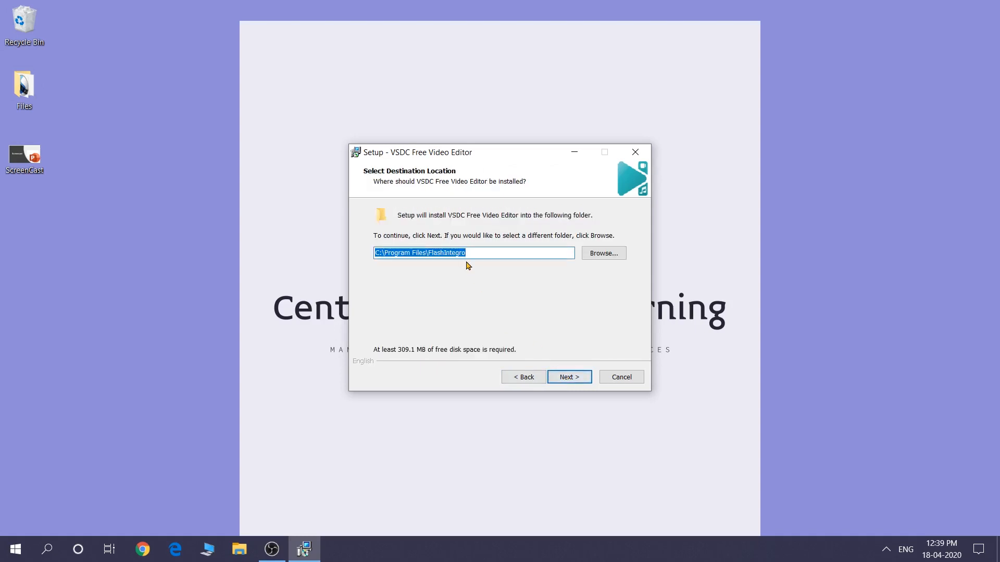
Install to C:\Program Files\FlashIntegro with the Video Editor desktop icon and project file association, finishing setup without launching the program
left_click(567, 378)
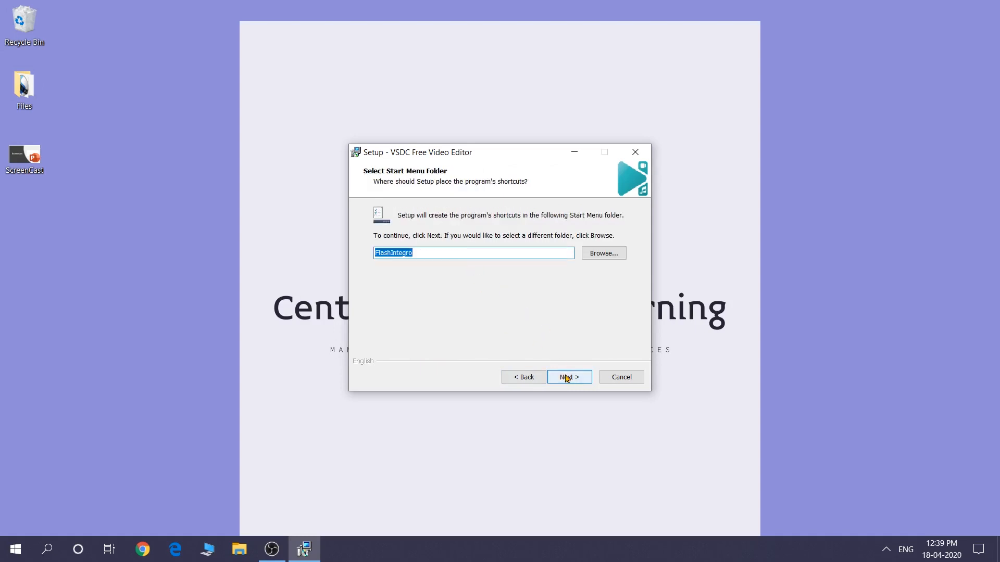
left_click(567, 378)
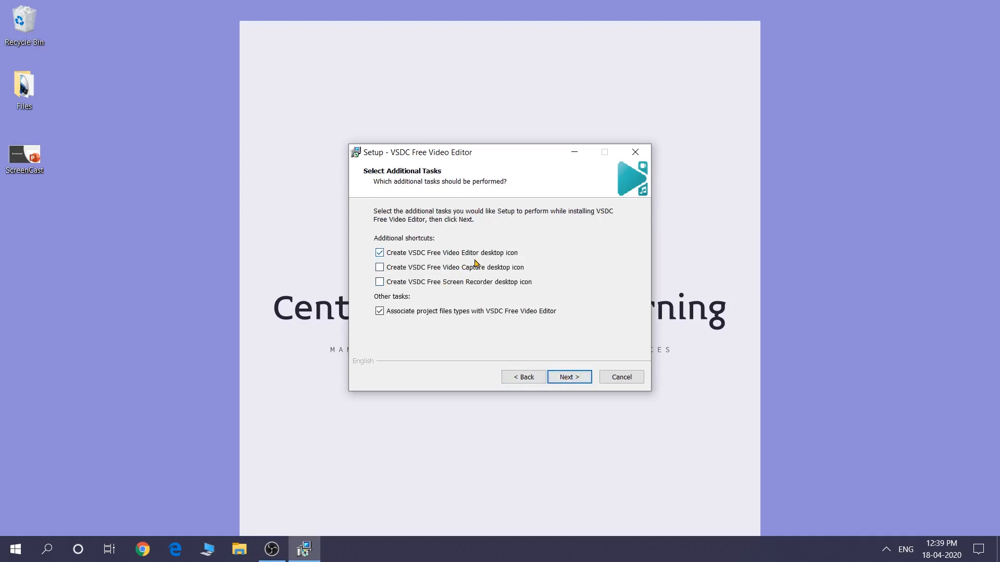
left_click(569, 379)
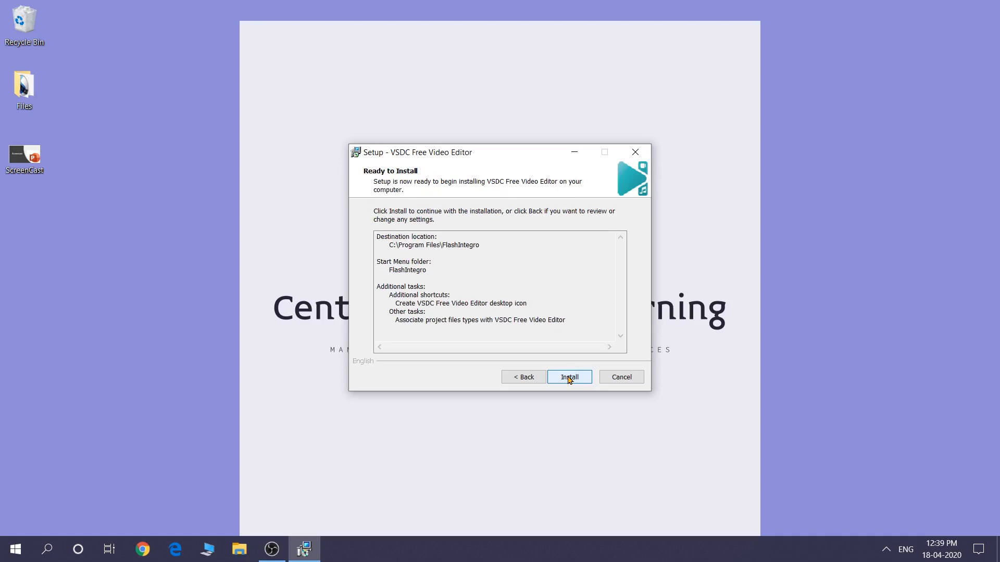
left_click(569, 379)
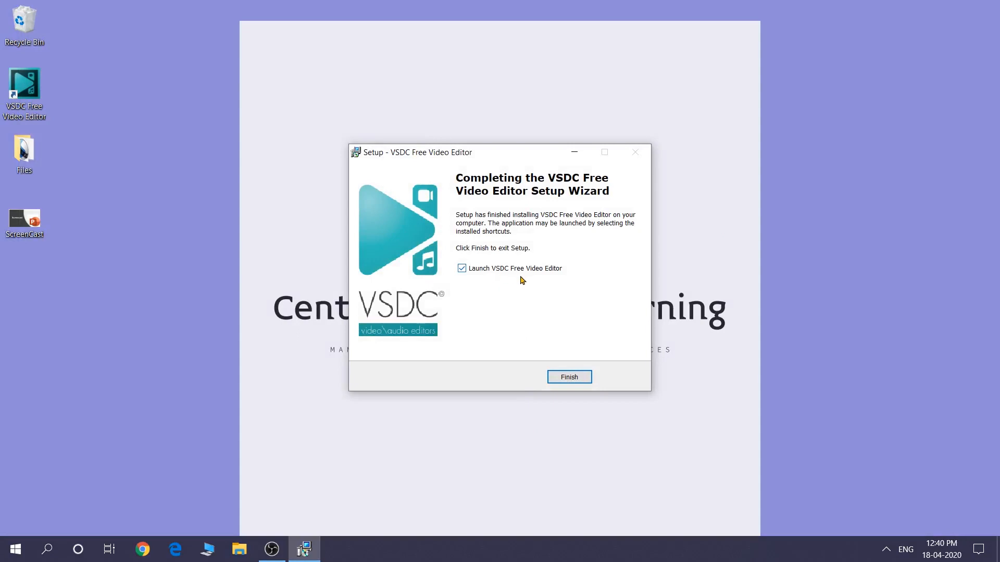
left_click(462, 268)
left_click(569, 376)
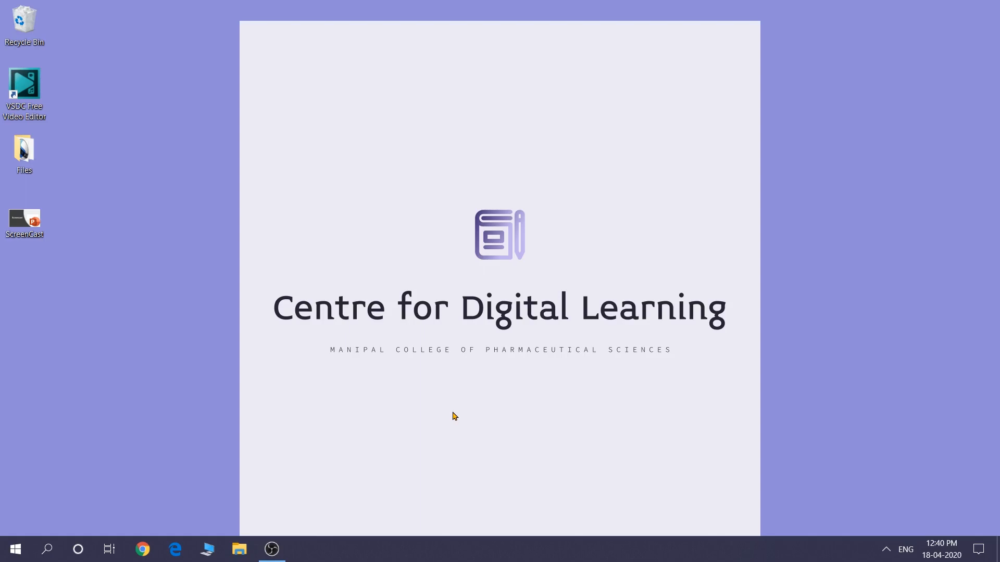
Open VSDC Free Video Editor and create a blank project at HD 1280x720 pixels (16:9) and 30 fps
double_click(29, 86)
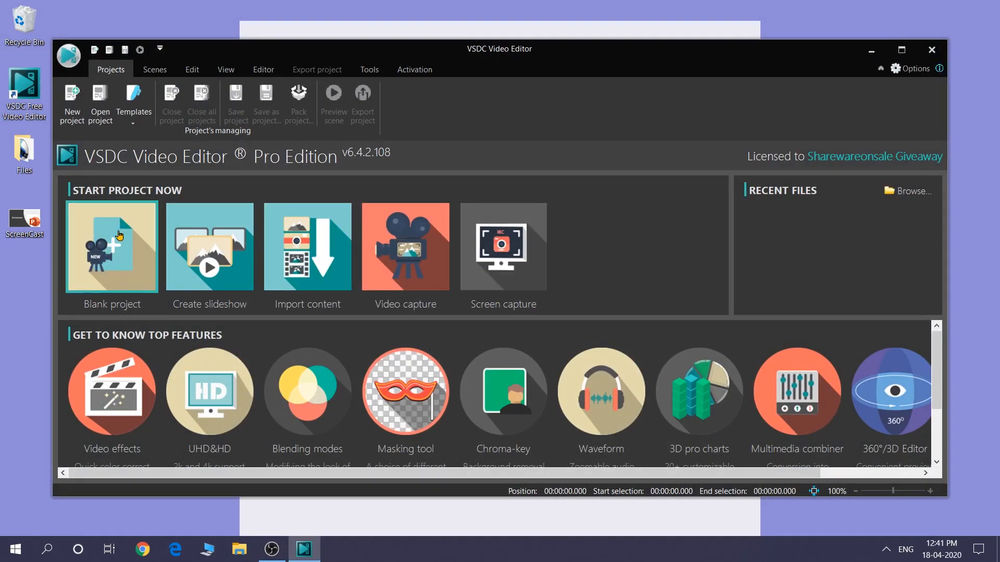
left_click(116, 262)
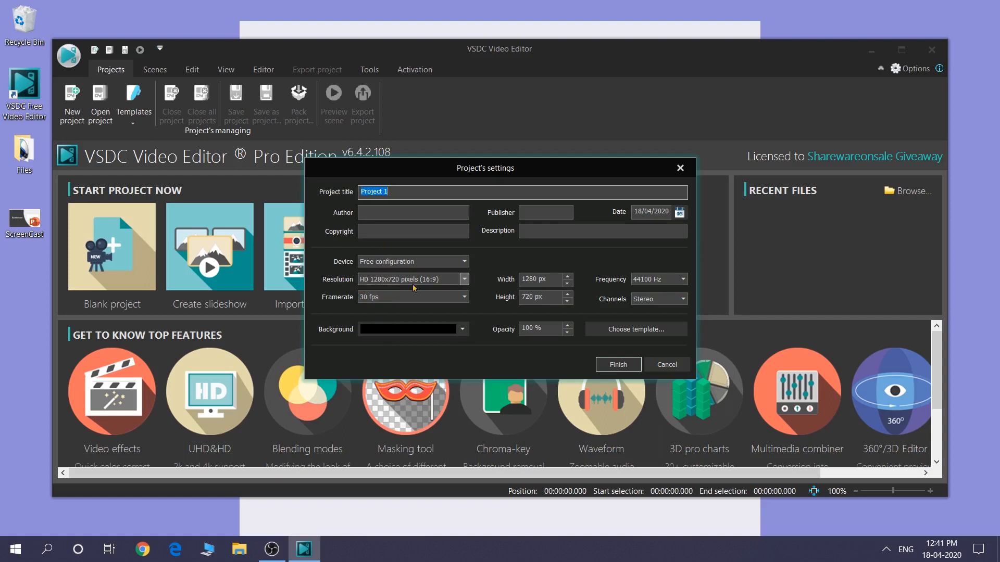
left_click(465, 282)
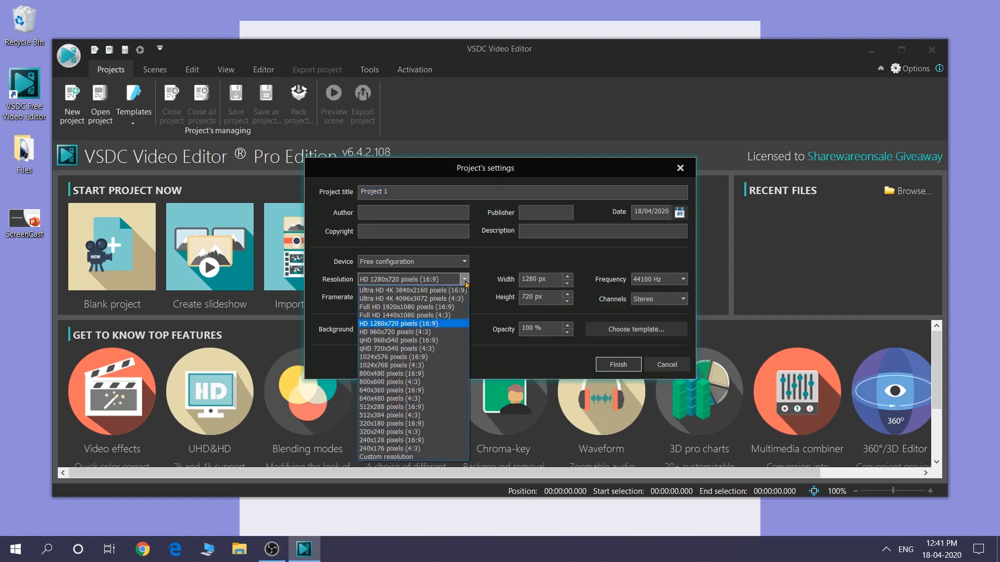
left_click(465, 283)
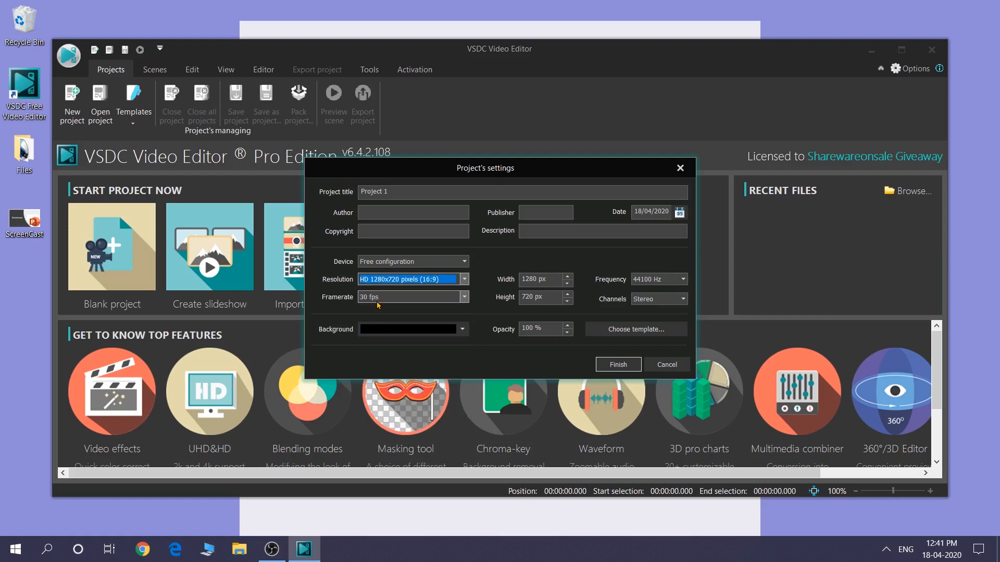
left_click(464, 297)
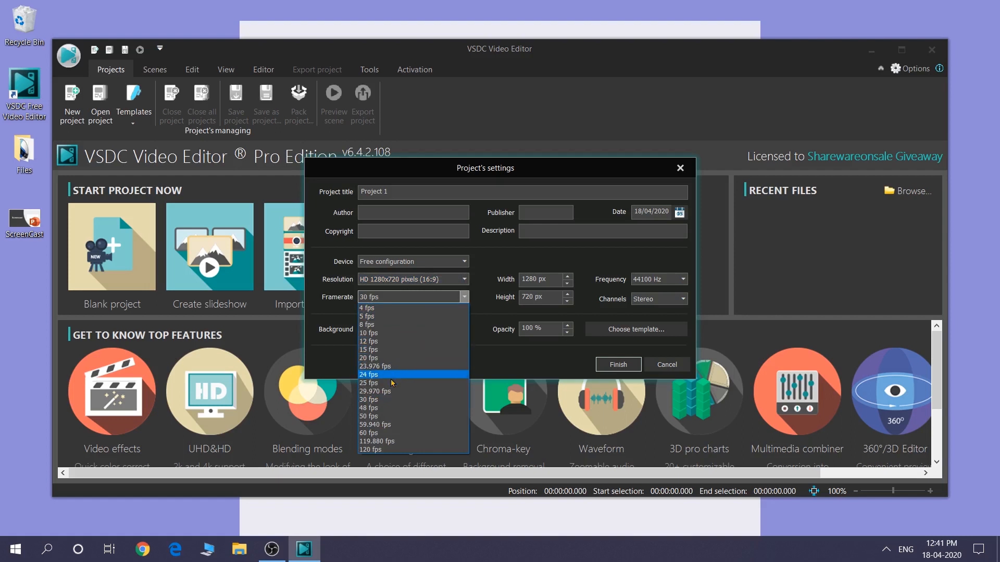
left_click(388, 400)
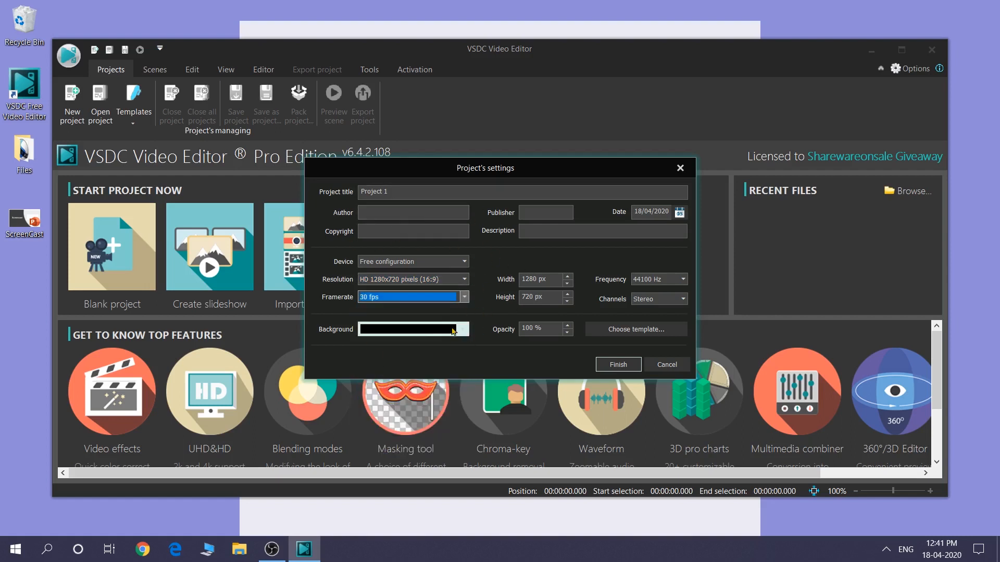
left_click(618, 364)
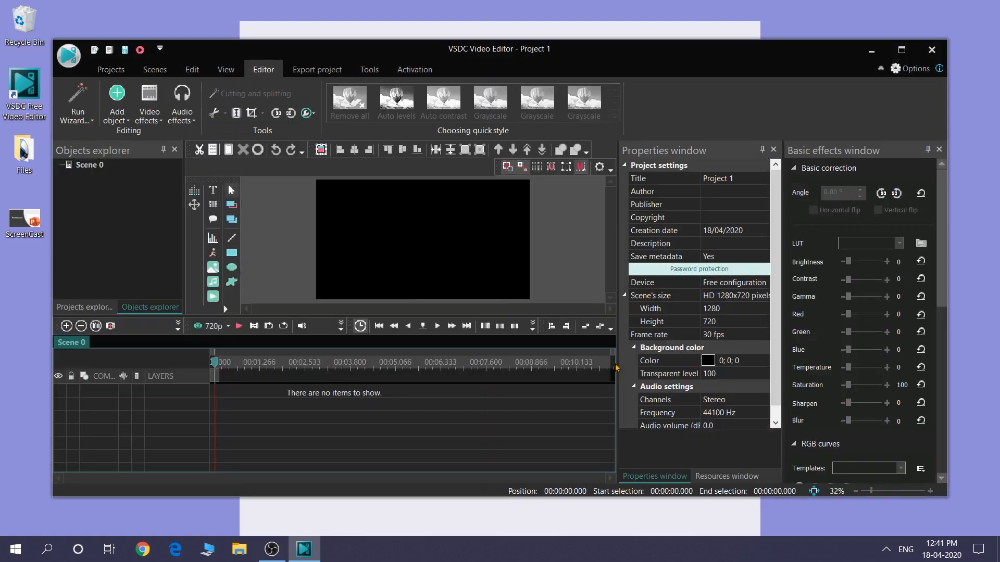
Maximize the editor and close the Properties, Resources and Basic effects windows to enlarge the workspace
left_click(901, 50)
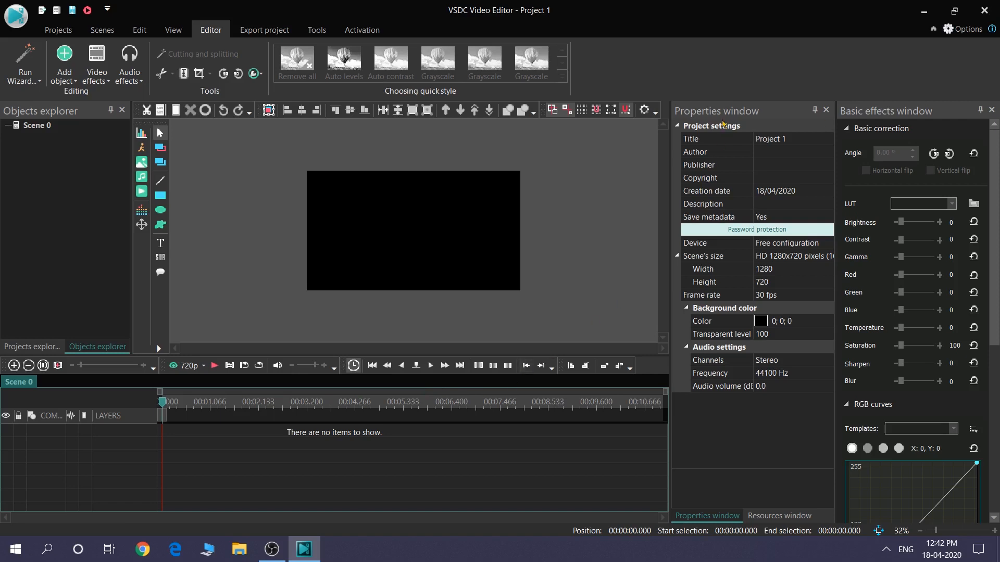
left_click(825, 111)
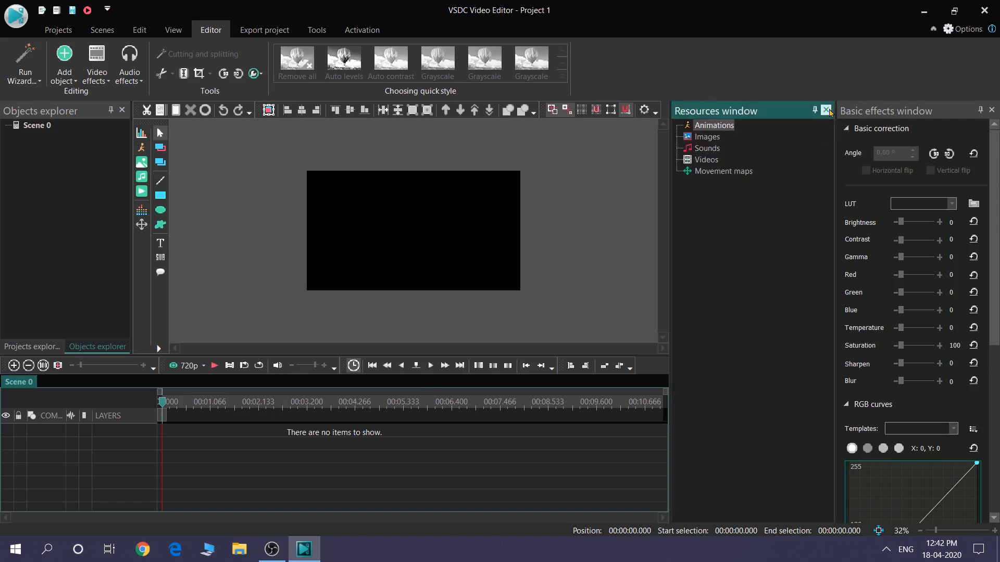
left_click(828, 111)
left_click(991, 110)
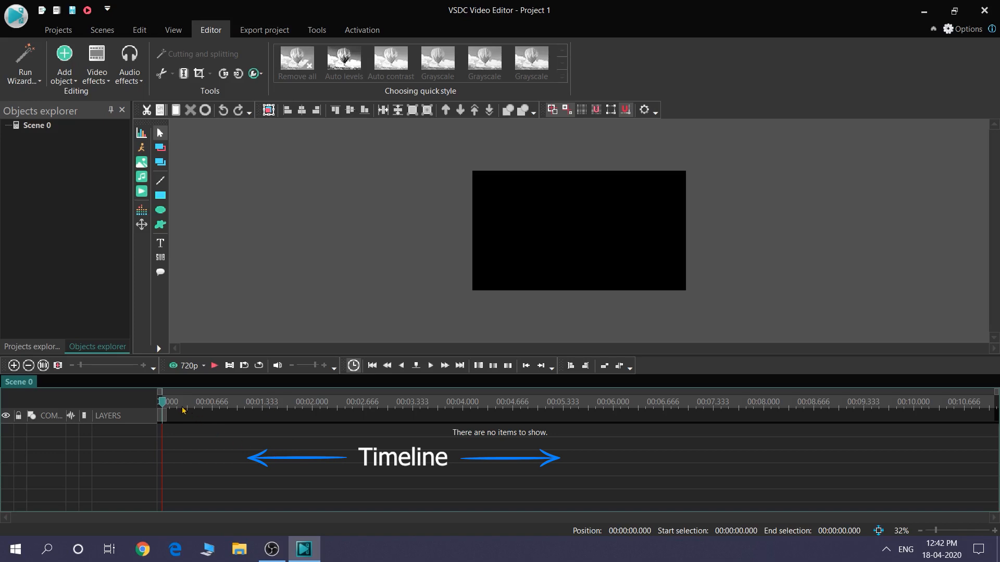
Move the playhead to about 00:00:02.366 and add the desktop video 20200417_213803 to the timeline
left_click_drag(162, 402, 339, 409)
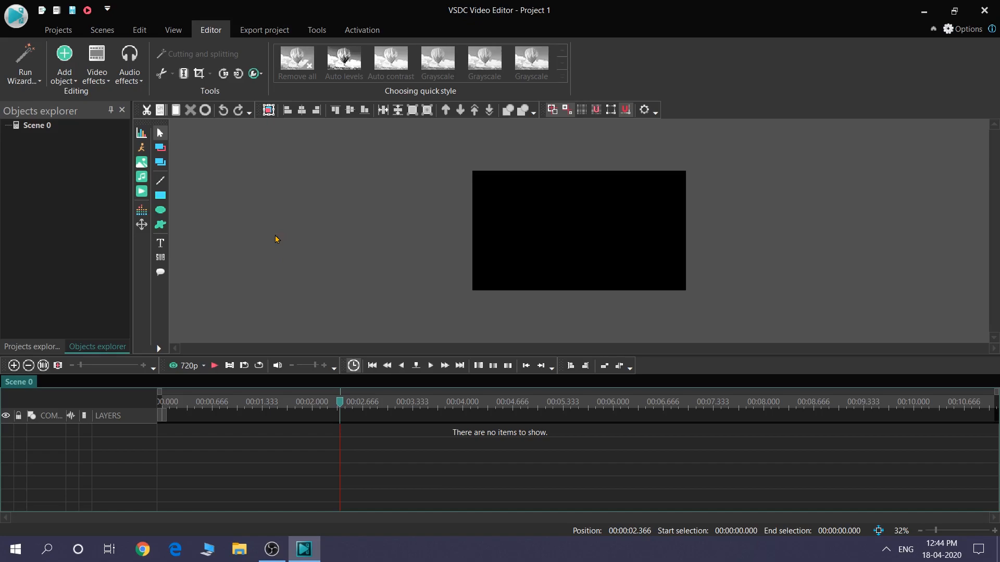
left_click(304, 549)
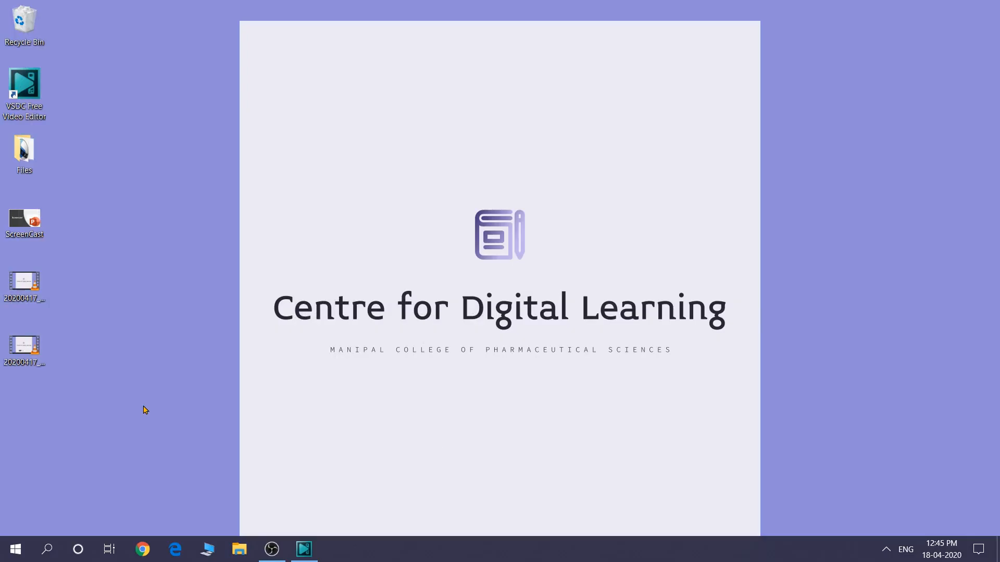
left_click_drag(144, 407, 1, 251)
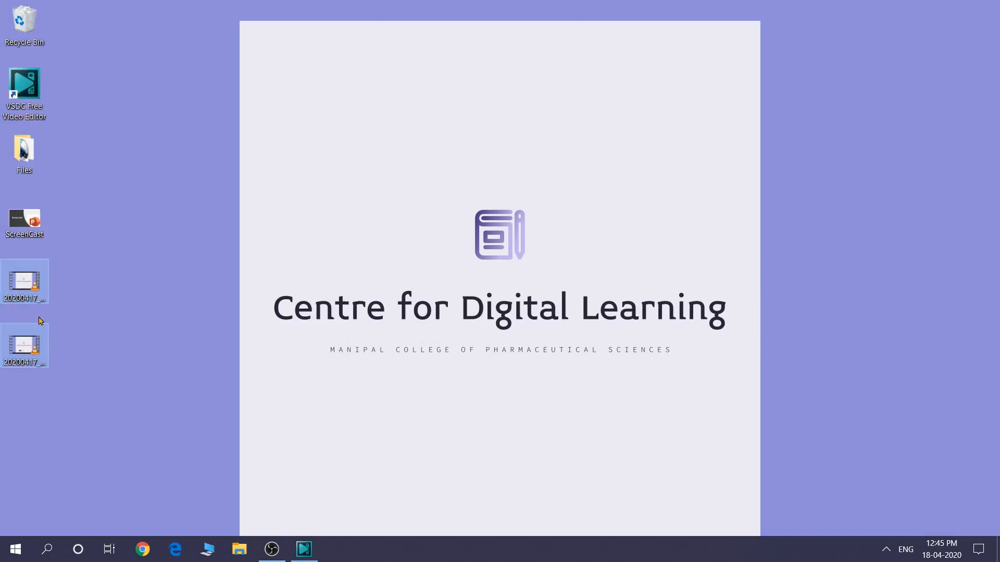
mouse_move(41, 281)
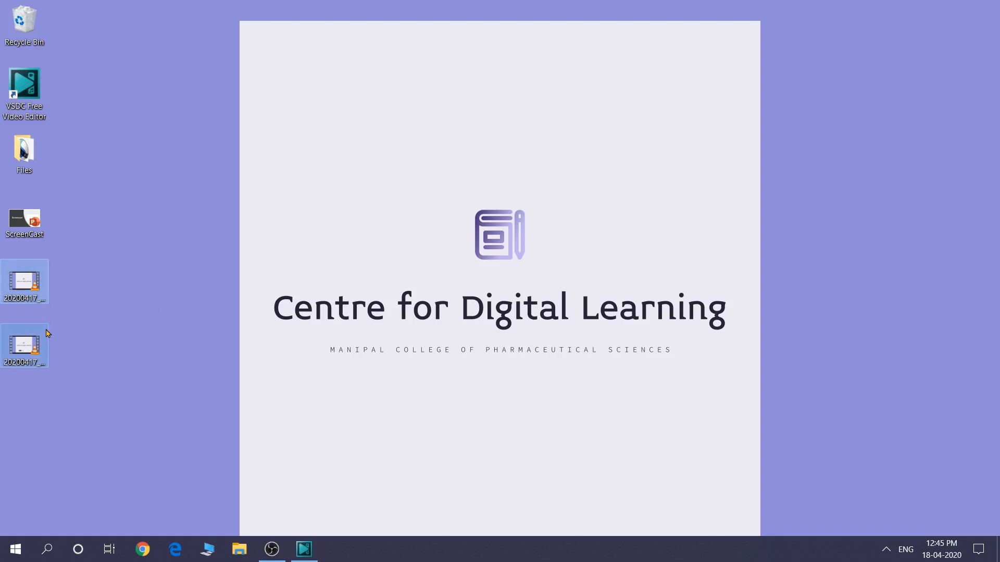
left_click(83, 326)
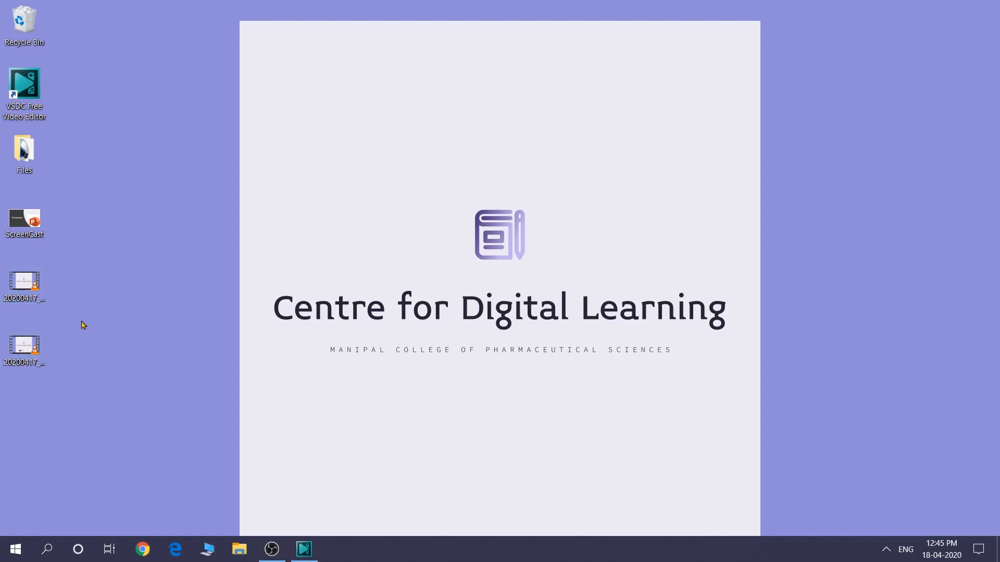
left_click(32, 293)
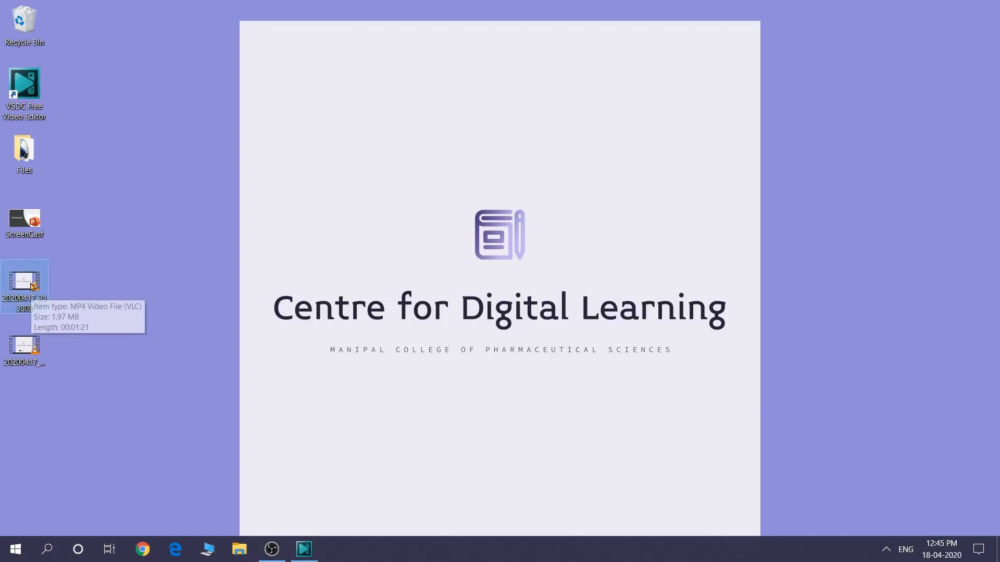
left_click_drag(34, 290, 307, 541)
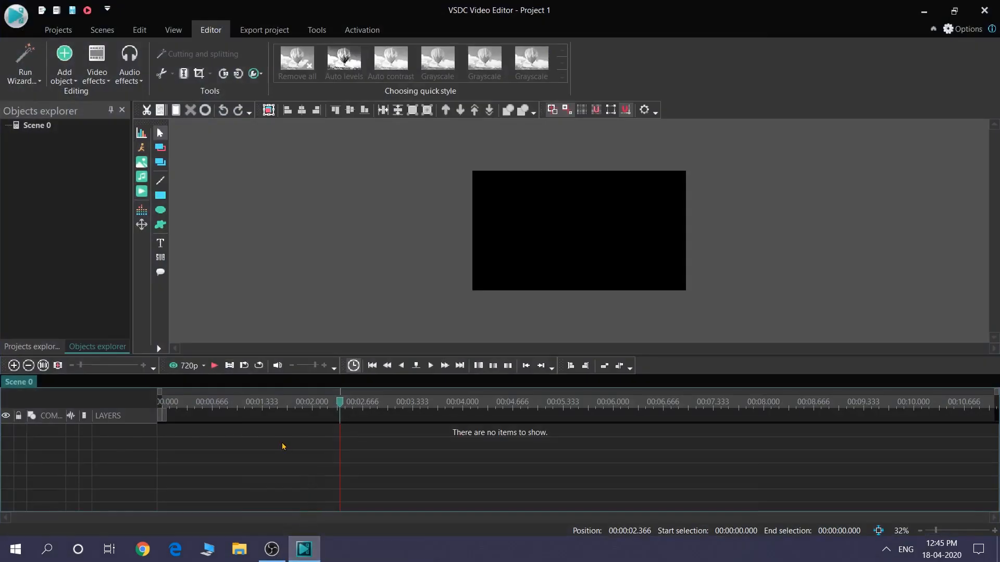
left_click_drag(283, 447, 282, 446)
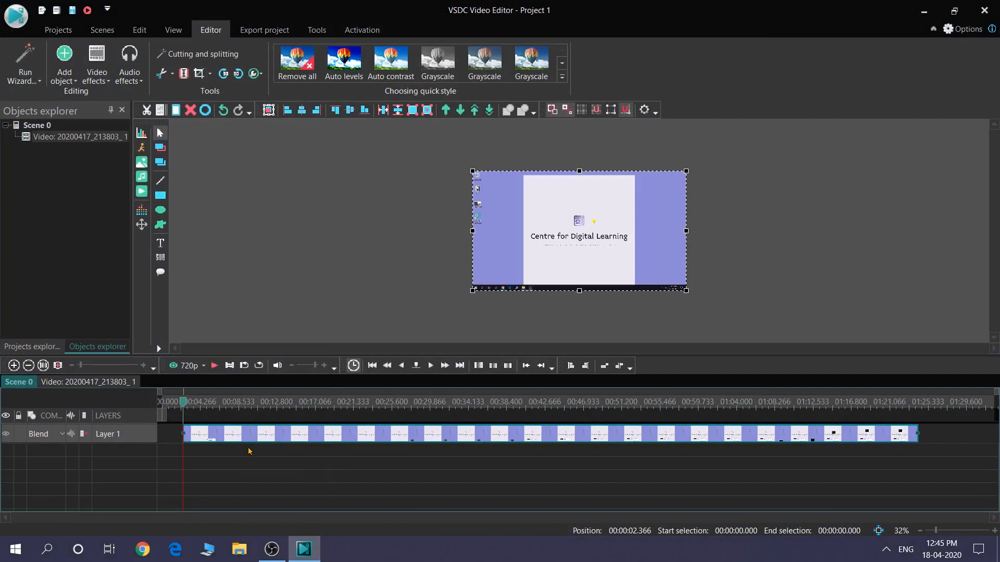
Scrub through the clip on the timeline to about 00:01:04.666 and enlarge the preview to 50%
mouse_move(291, 440)
left_click_drag(185, 405, 220, 405)
key("Home")
left_click(495, 404)
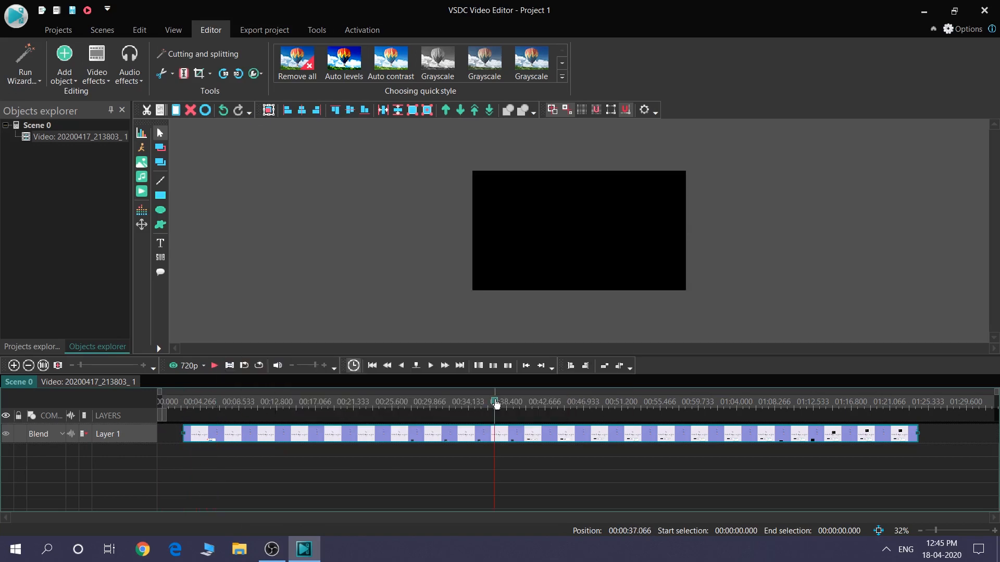
left_click(651, 405)
left_click(744, 404)
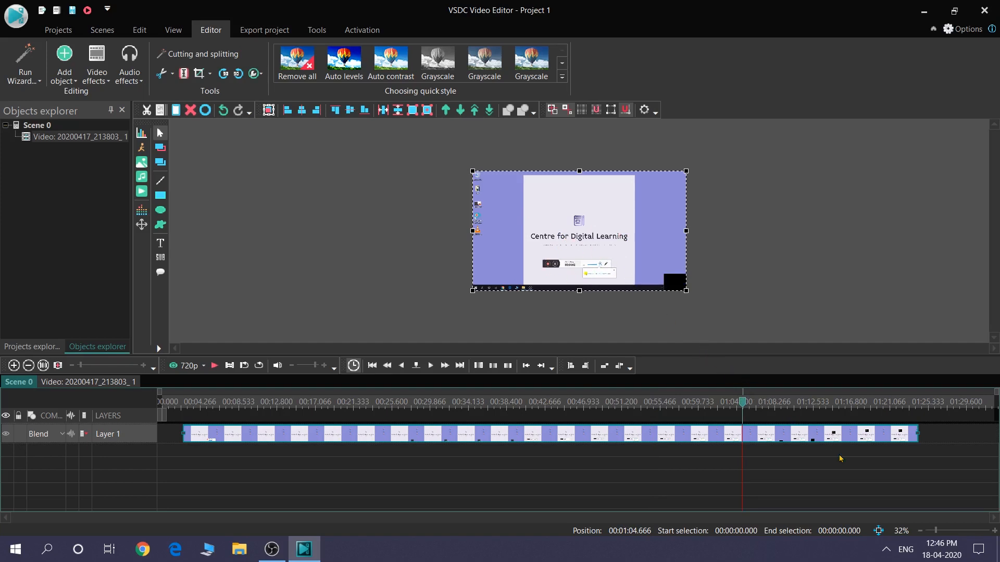
left_click(995, 531)
left_click(995, 531)
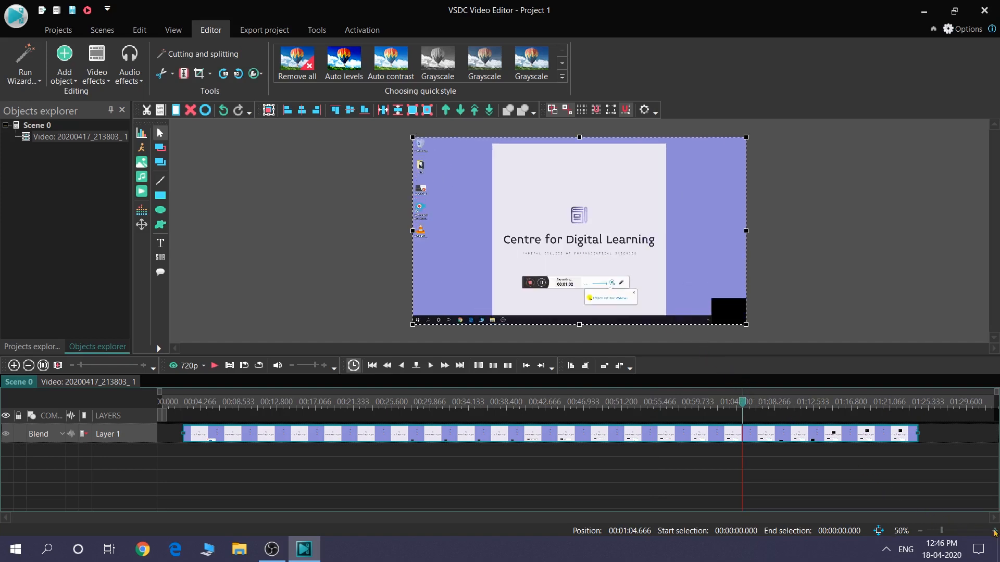
Set the preview zoom to 60% and return the playhead to the start of the timeline
left_click(994, 531)
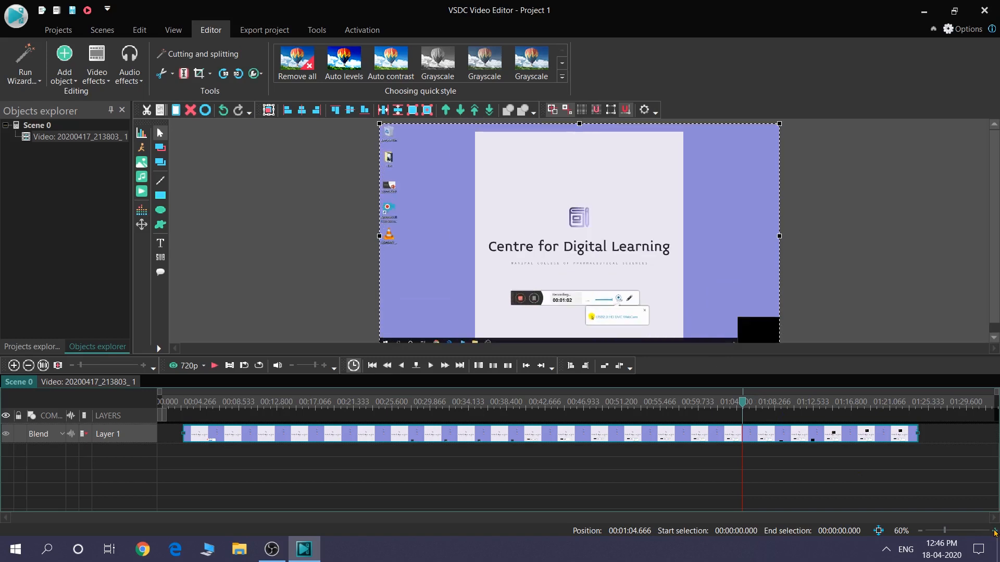
left_click(920, 531)
left_click(920, 530)
left_click(995, 532)
left_click(994, 531)
left_click_drag(750, 407, 152, 397)
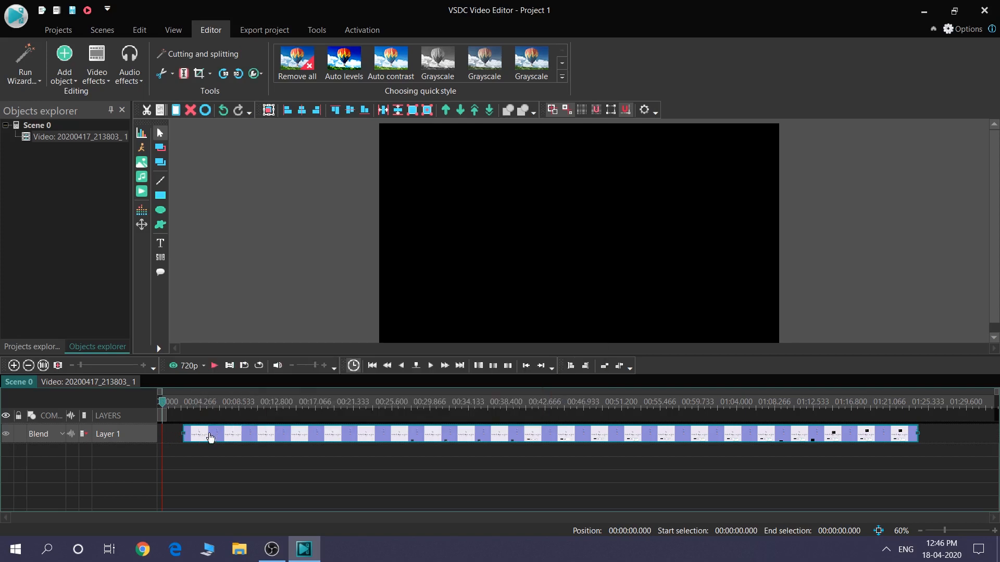
Try sliding the clip to the start of the timeline, and then delete it from the scene
mouse_move(213, 436)
left_mouse_down()
mouse_move(192, 434)
mouse_move(271, 436)
mouse_move(166, 431)
mouse_move(210, 436)
left_mouse_up()
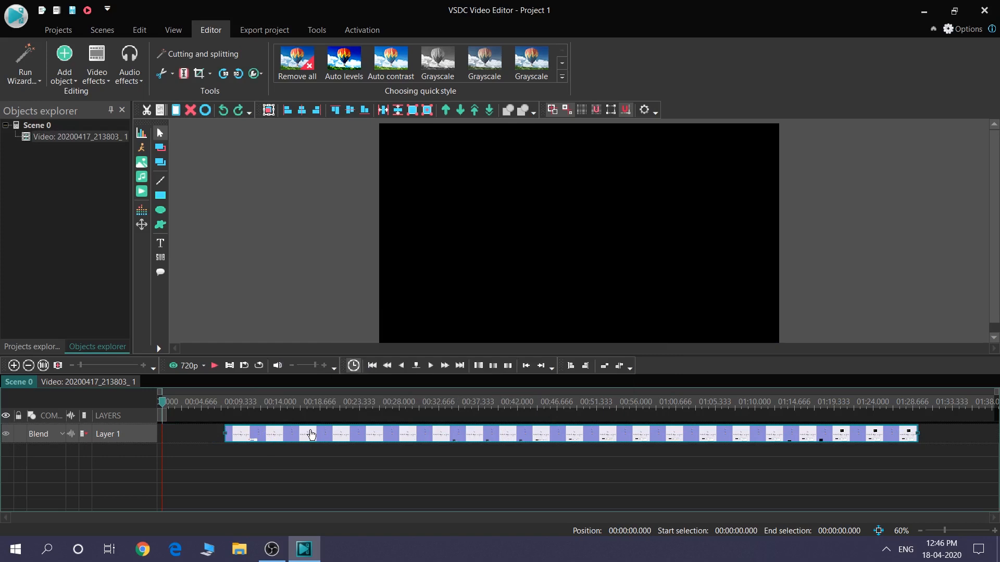
left_click_drag(310, 434, 247, 434)
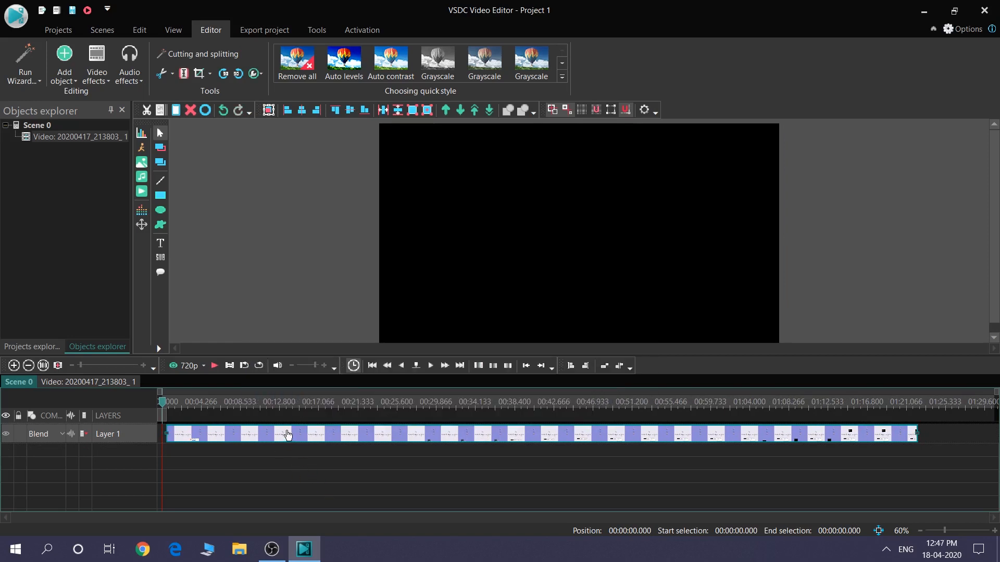
mouse_move(288, 434)
right_click(288, 434)
left_click(328, 162)
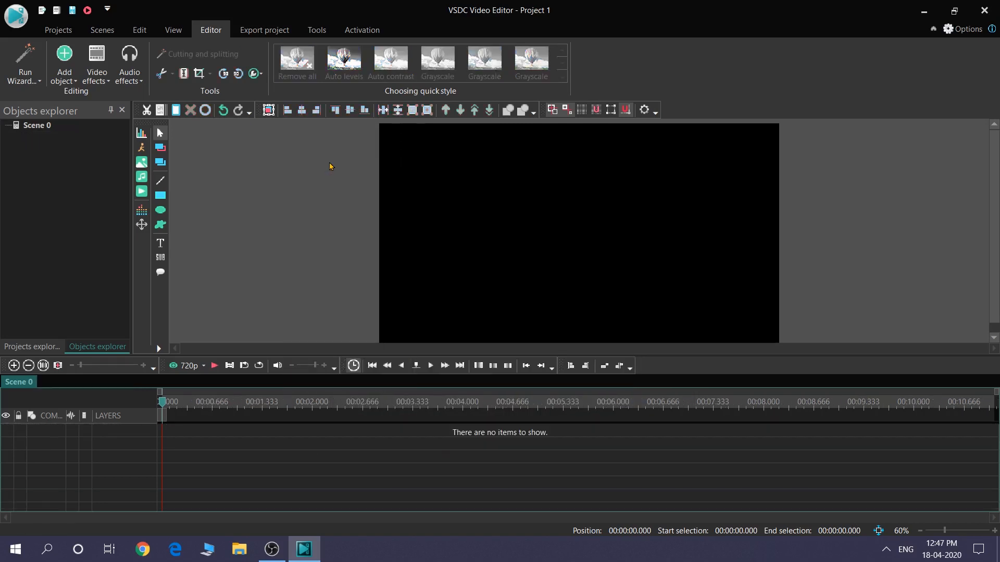
Add the desktop video 20200417_213803 to the timeline from the cursor position on a new layer
left_click(142, 196)
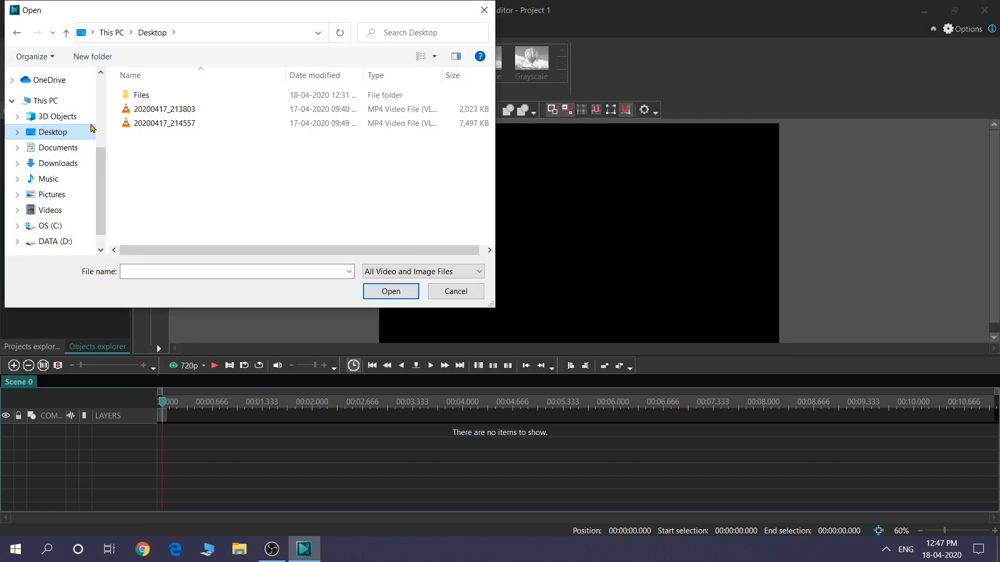
left_click(155, 110)
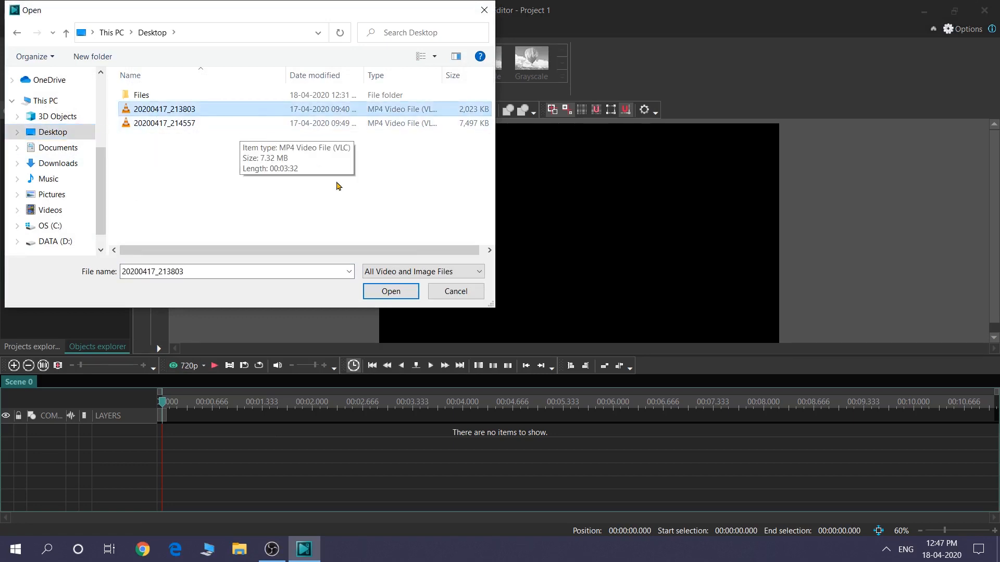
left_click(391, 292)
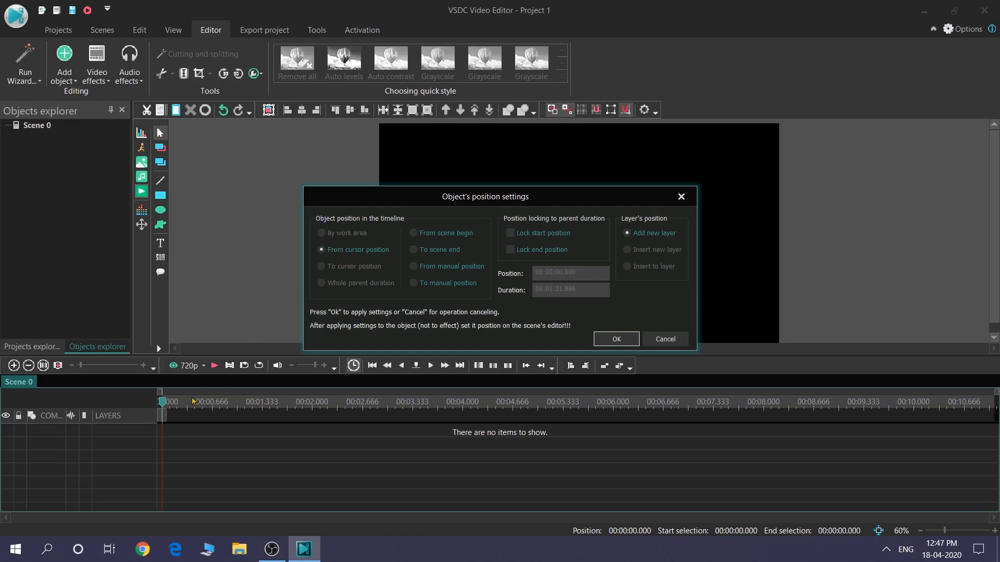
left_click(607, 338)
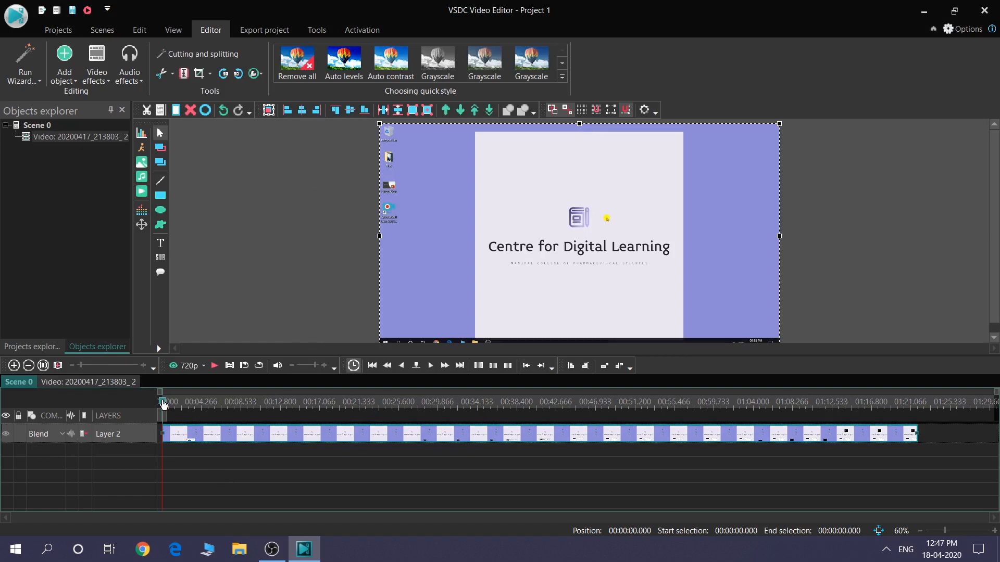
Split the video clip into two parts at 00:00:02.233
left_click_drag(163, 404, 209, 404)
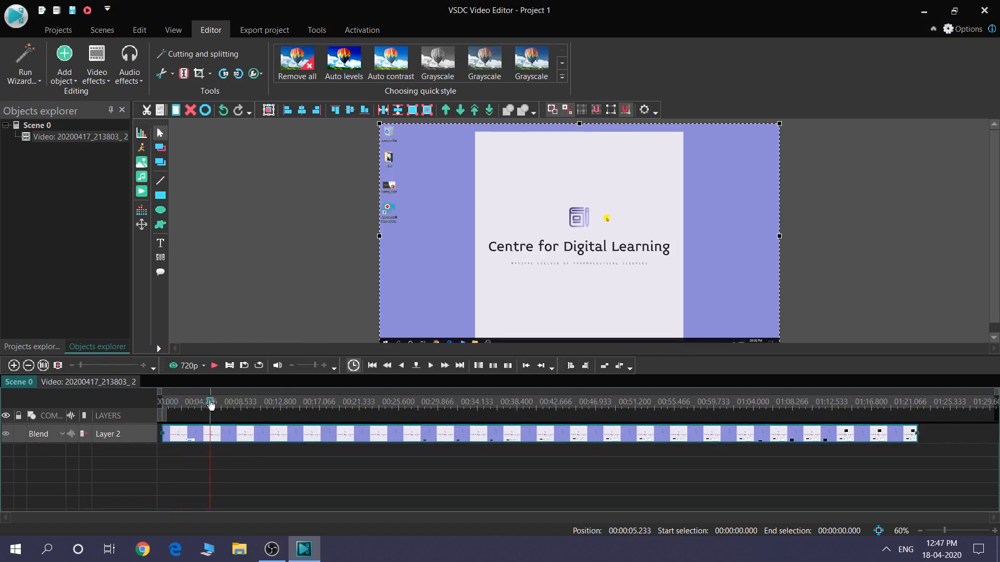
left_click(170, 404)
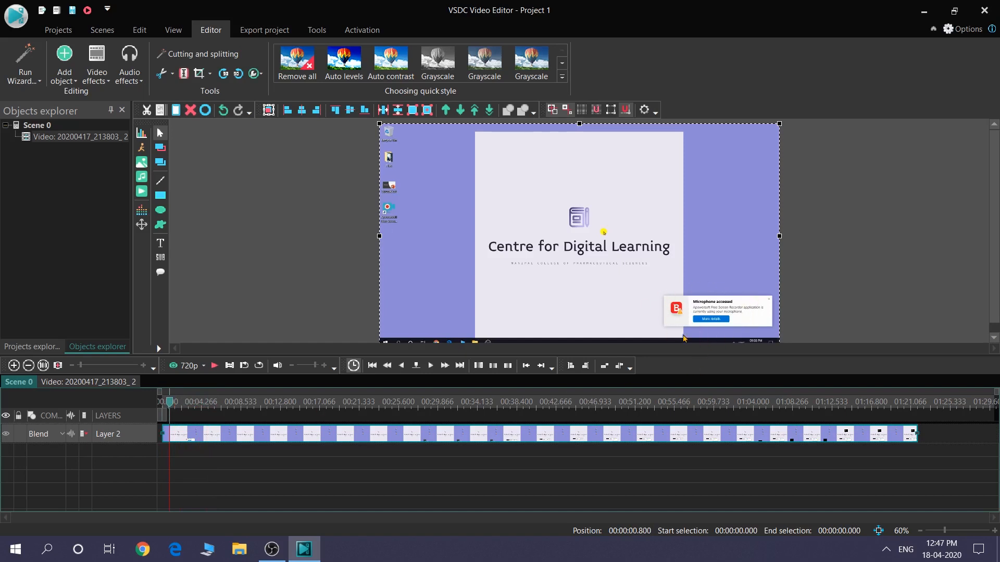
left_click_drag(172, 406, 184, 408)
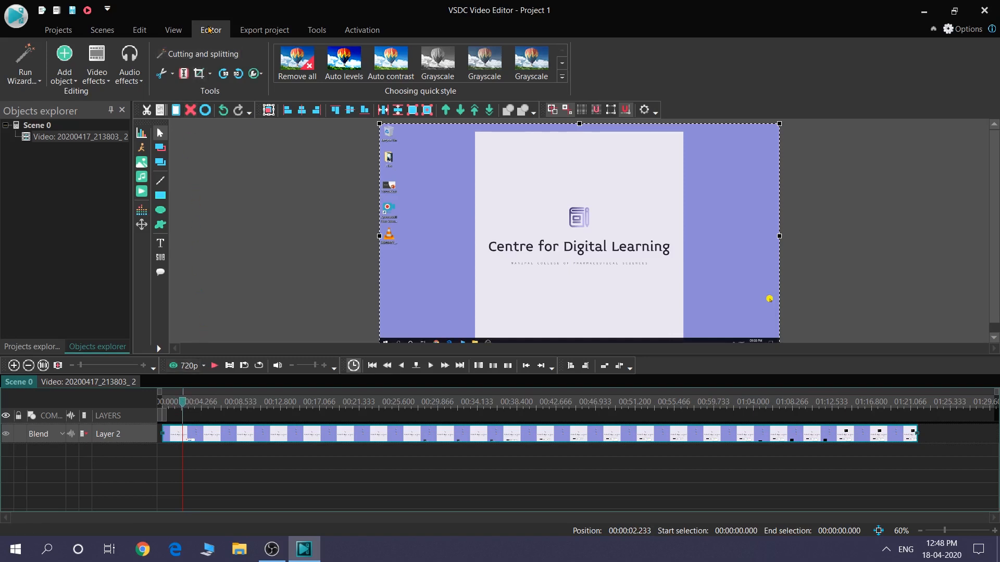
left_click(183, 75)
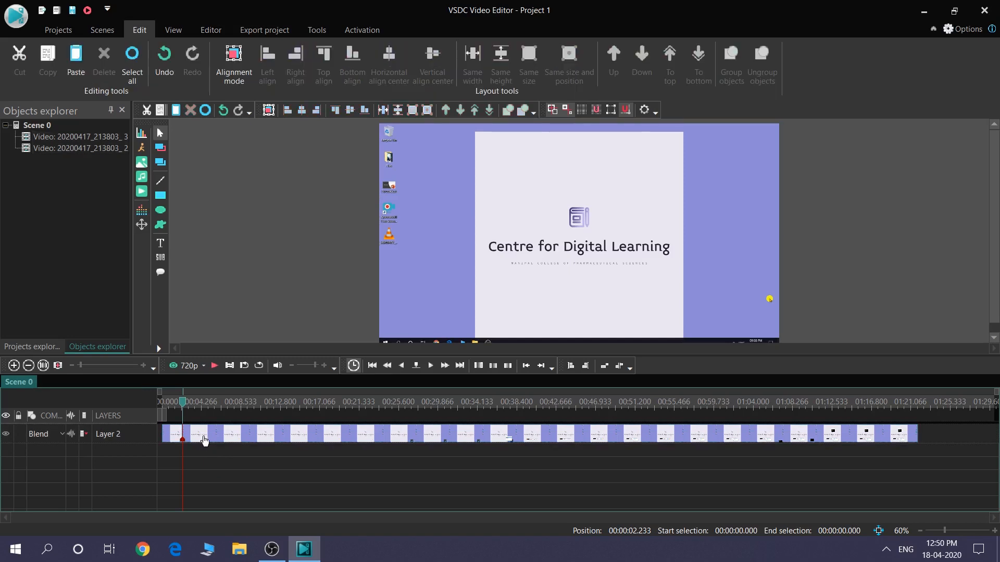
Delete the short opening part of the split clip and move the remaining part to the start of the timeline
left_click_drag(204, 439, 225, 438)
left_click(173, 440)
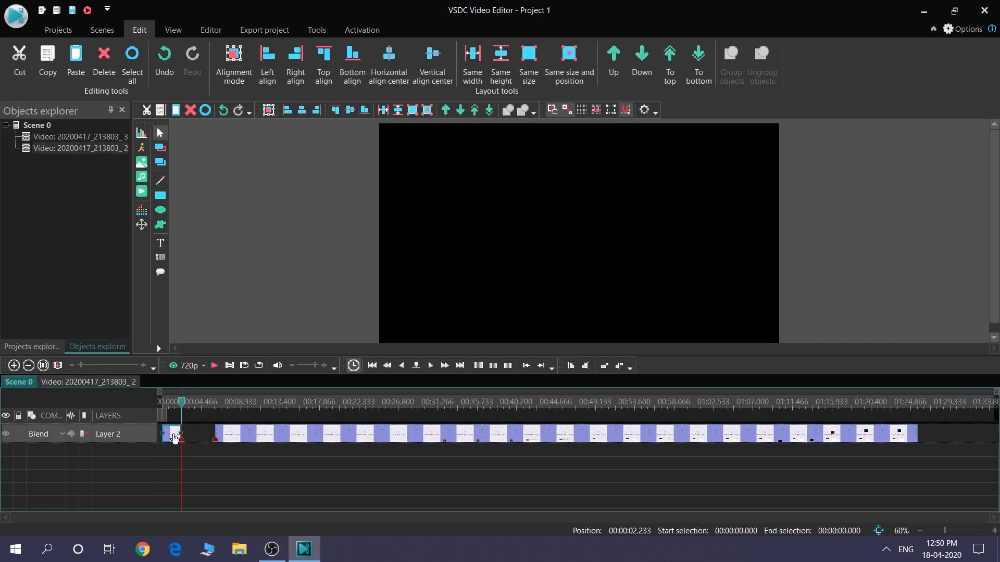
right_click(175, 438)
left_click(225, 166)
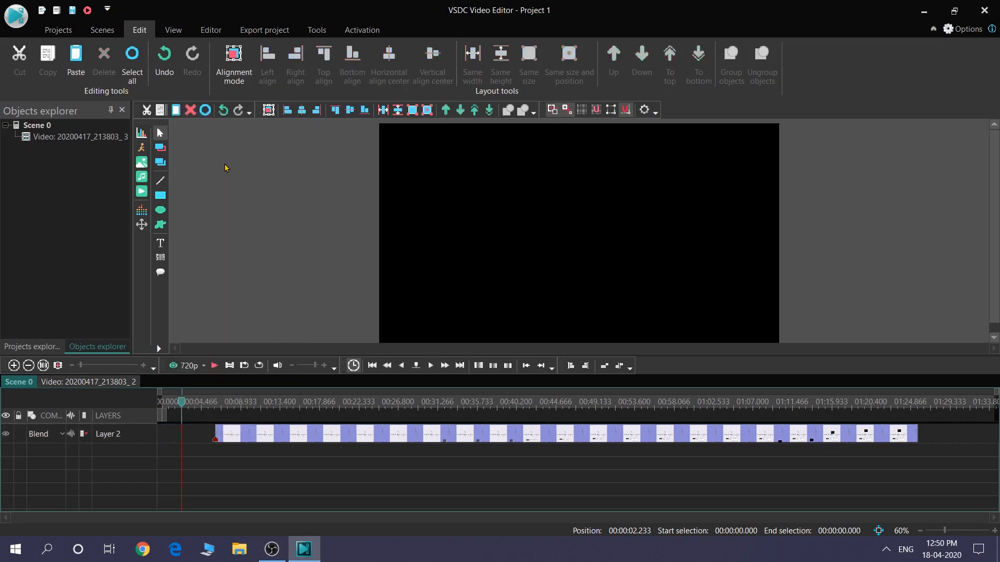
left_click_drag(233, 433, 282, 408)
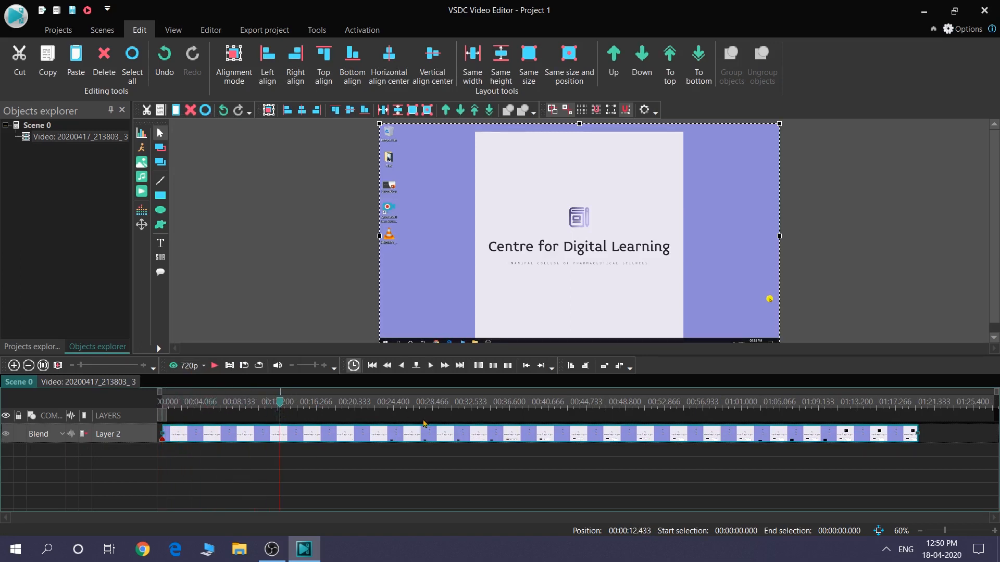
Split the remaining clip at 00:00:11.833 to mark where the unwanted section begins
left_click_drag(282, 405, 233, 406)
mouse_move(276, 408)
left_mouse_down()
mouse_move(305, 412)
mouse_move(276, 404)
left_mouse_up()
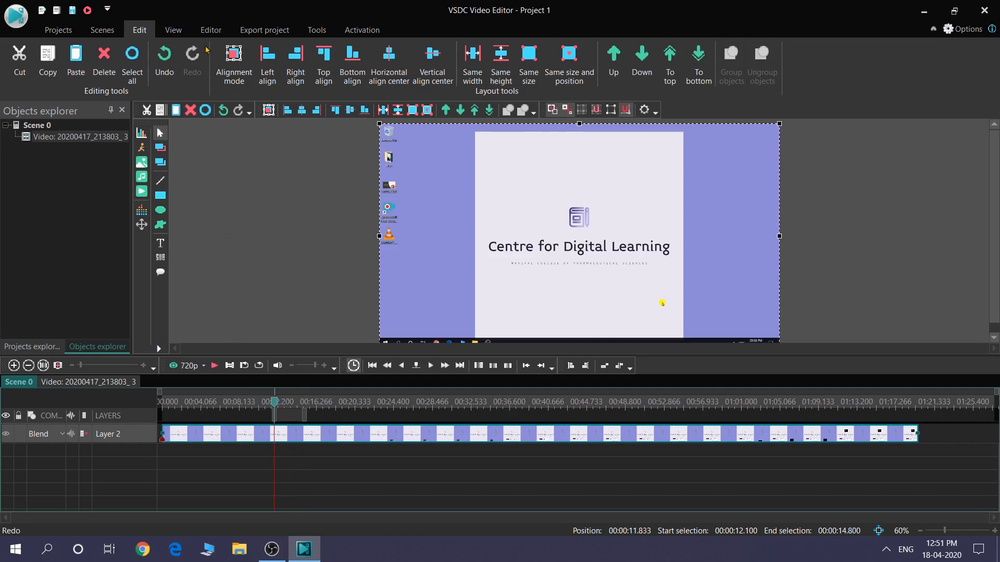
left_click(209, 30)
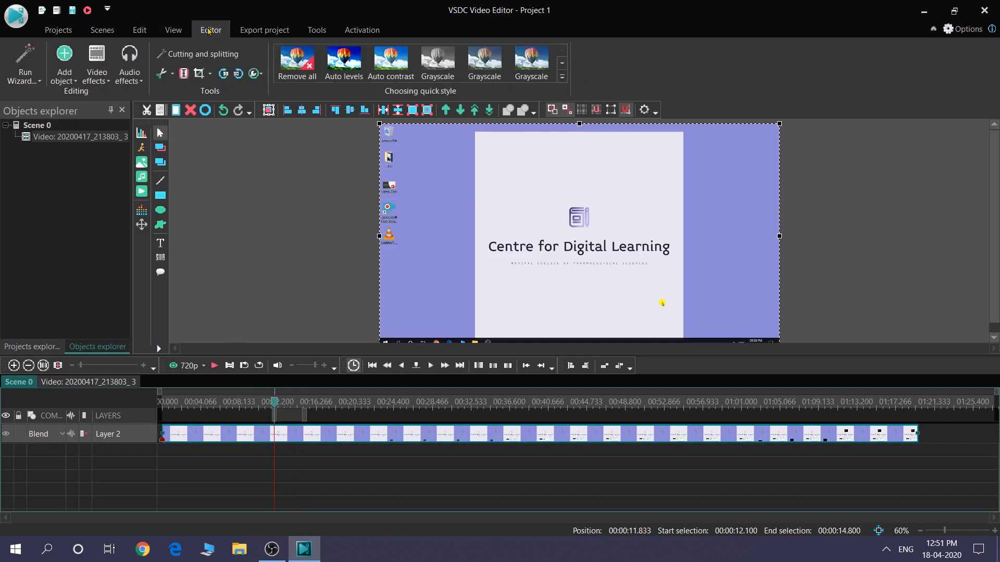
left_click(184, 75)
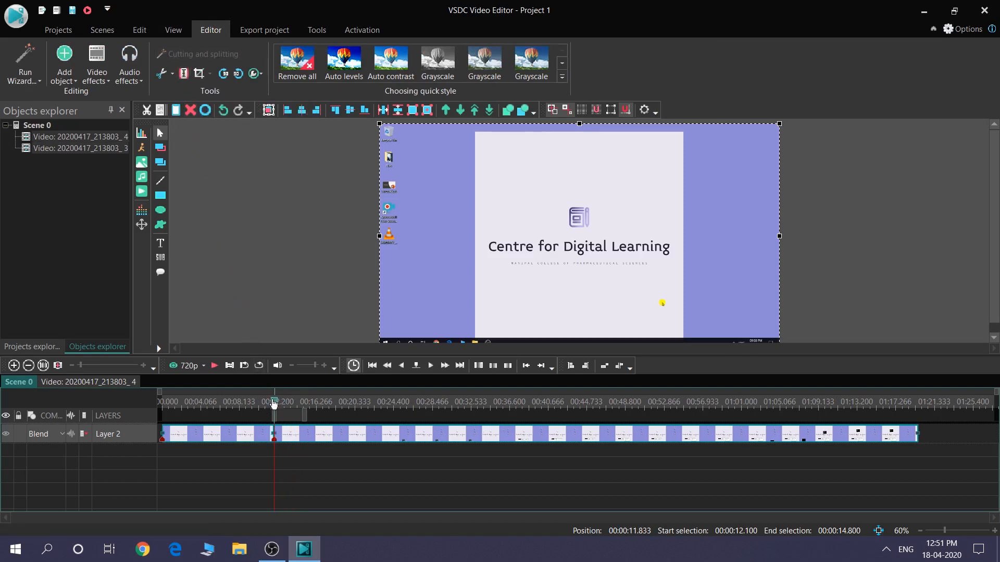
Split the clip again at 00:00:15.033 to mark the end of the unwanted section, and clear the selection
left_click(273, 403)
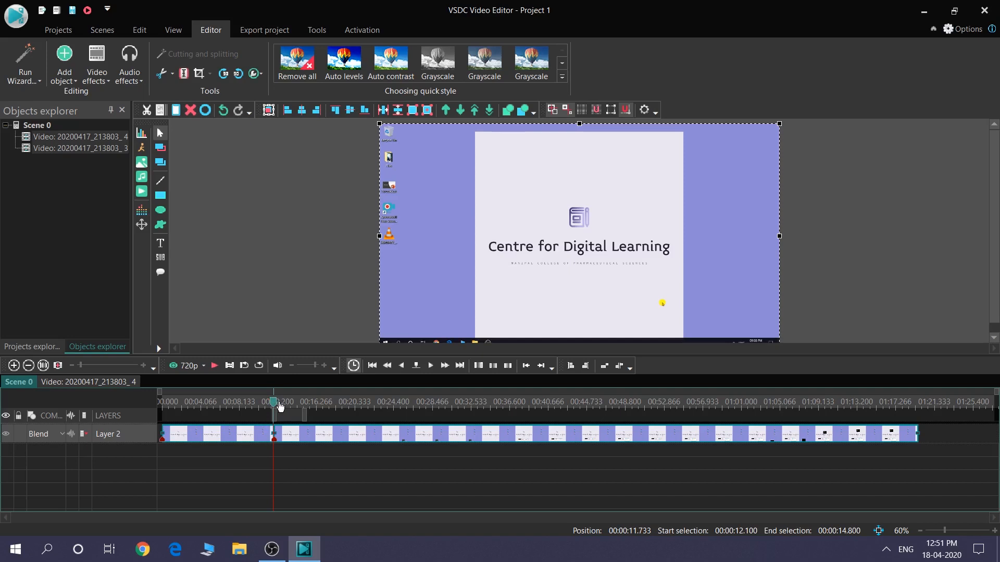
left_click(307, 407)
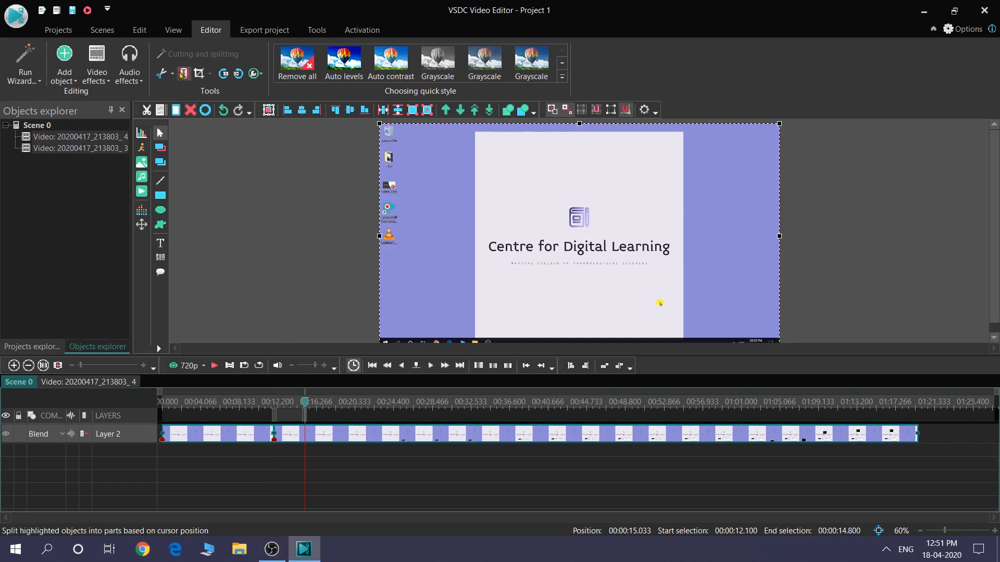
left_click(181, 73)
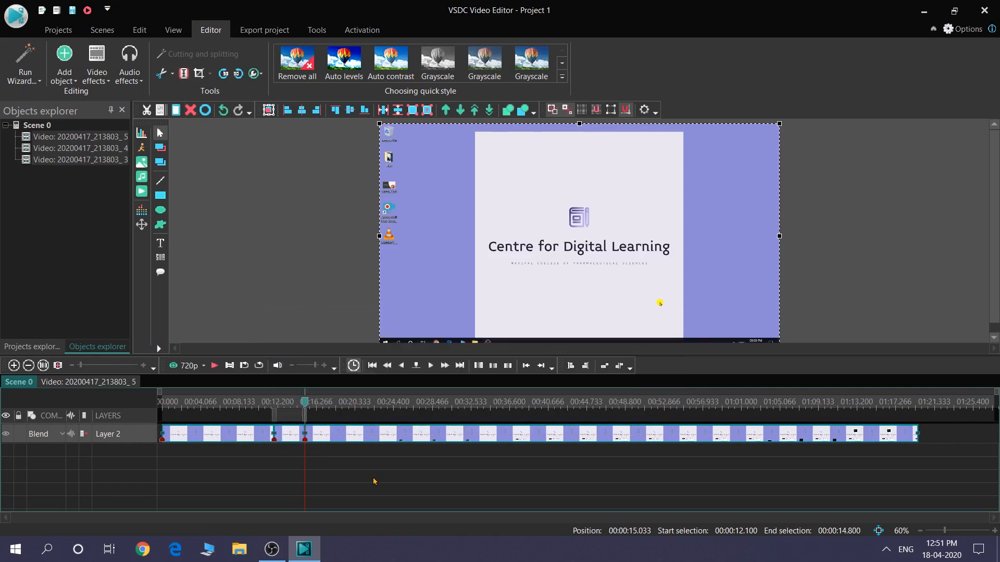
left_click(343, 466)
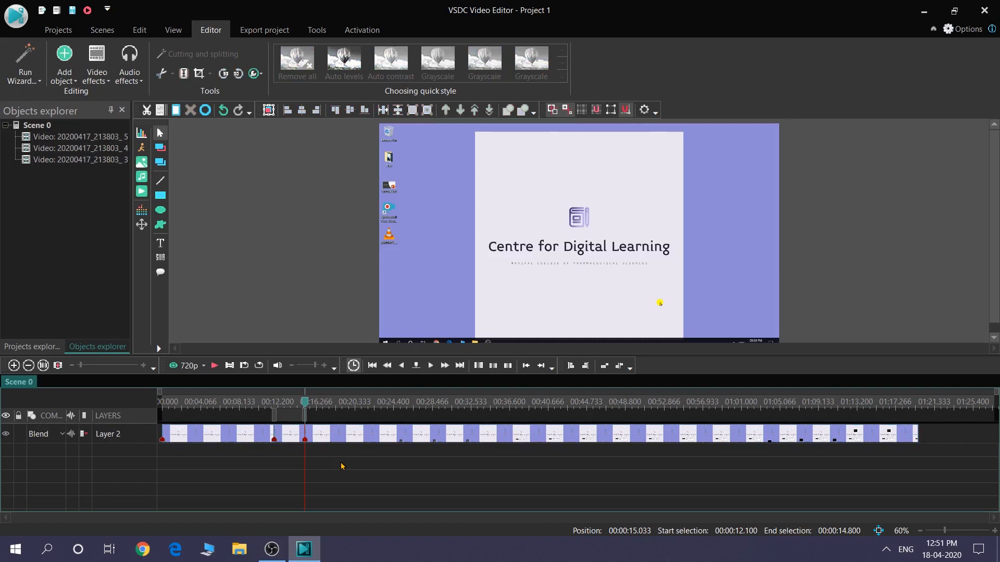
Separate the three clip pieces, delete the short middle one, and slide the last piece back against the first to close the gap
left_click_drag(338, 436, 392, 432)
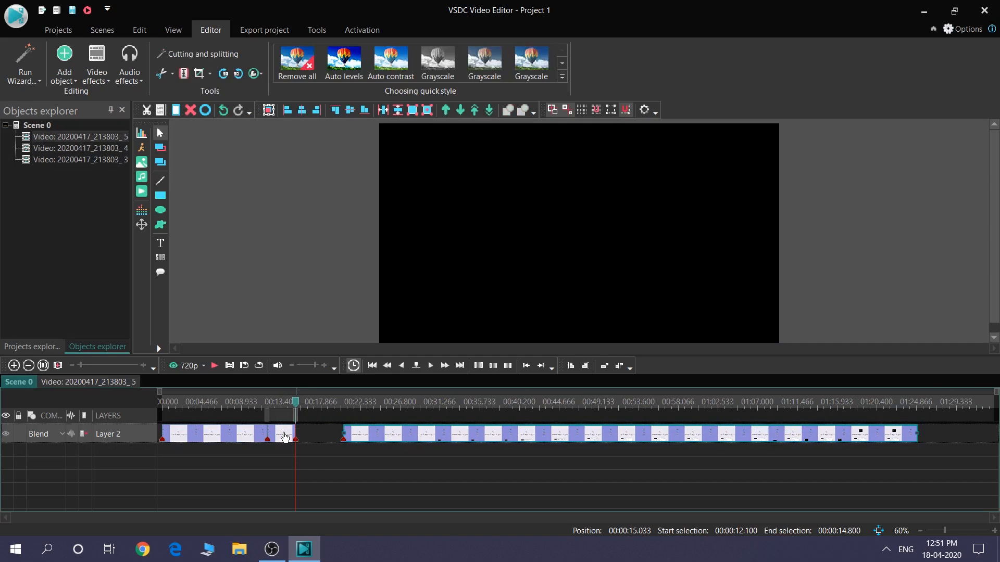
left_click_drag(285, 435, 304, 437)
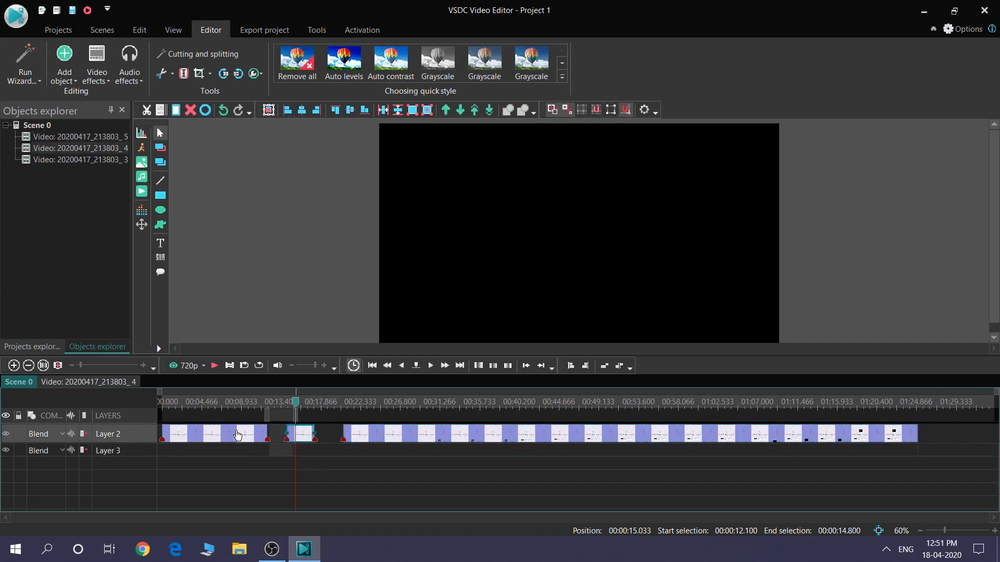
left_click(300, 477)
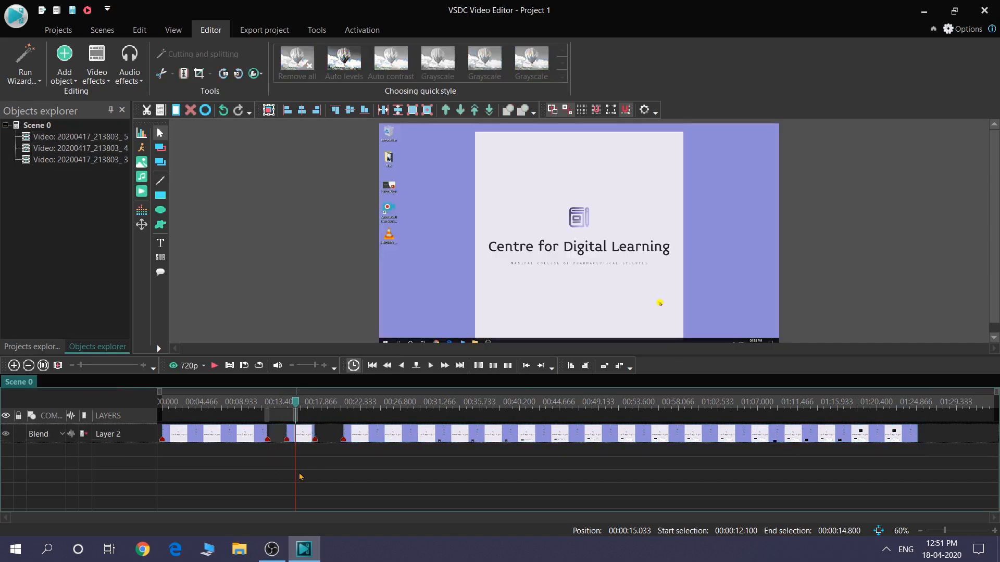
left_click(307, 437)
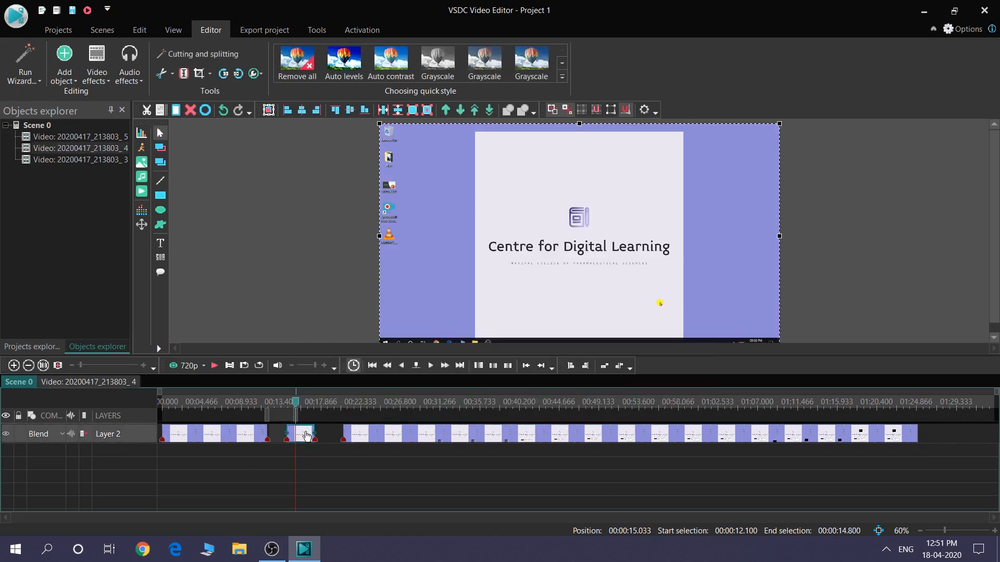
key("Delete")
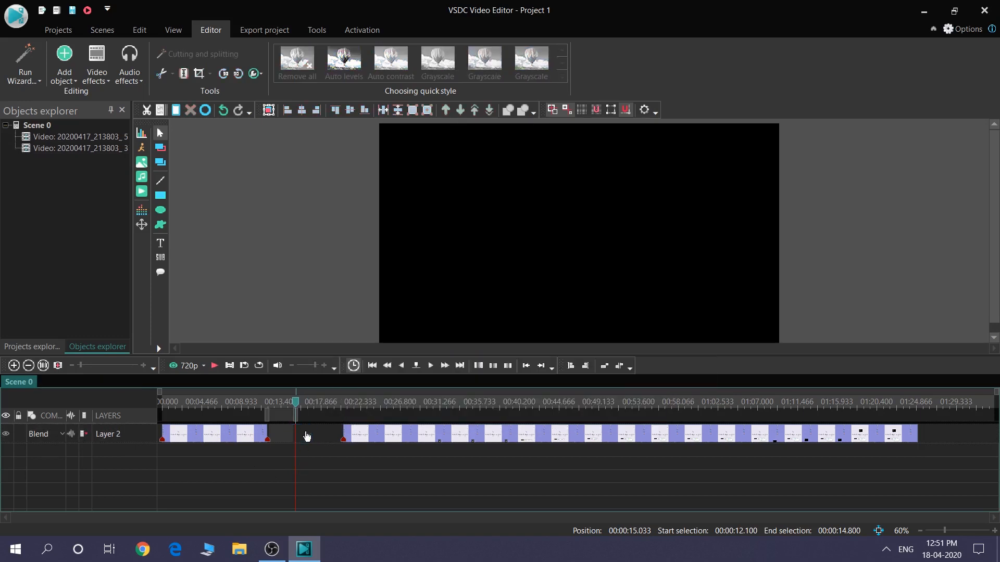
left_click(375, 436)
left_click_drag(375, 437, 301, 436)
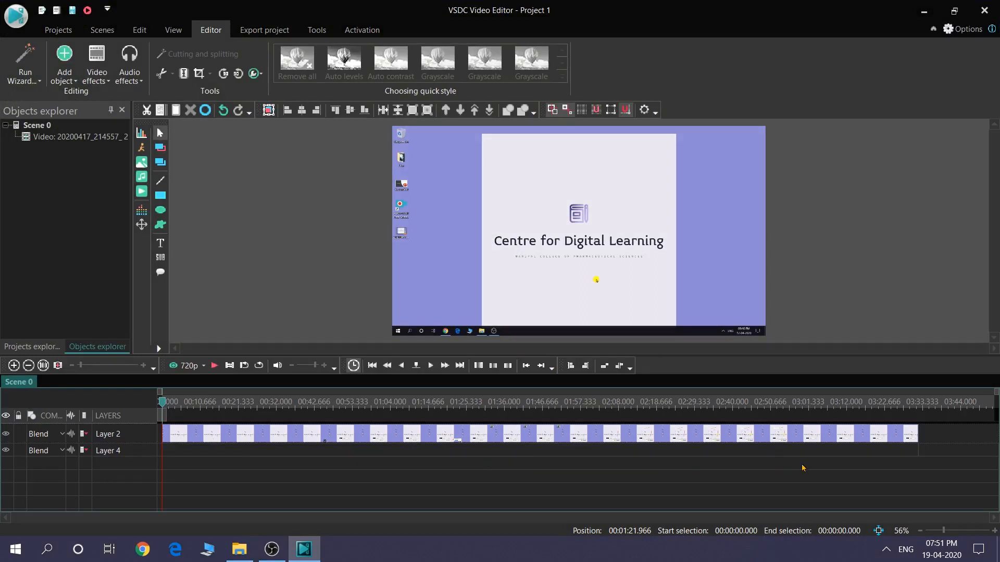
Add the desktop video 20200417_214557 to the timeline from the cursor position on a new layer
left_click(142, 193)
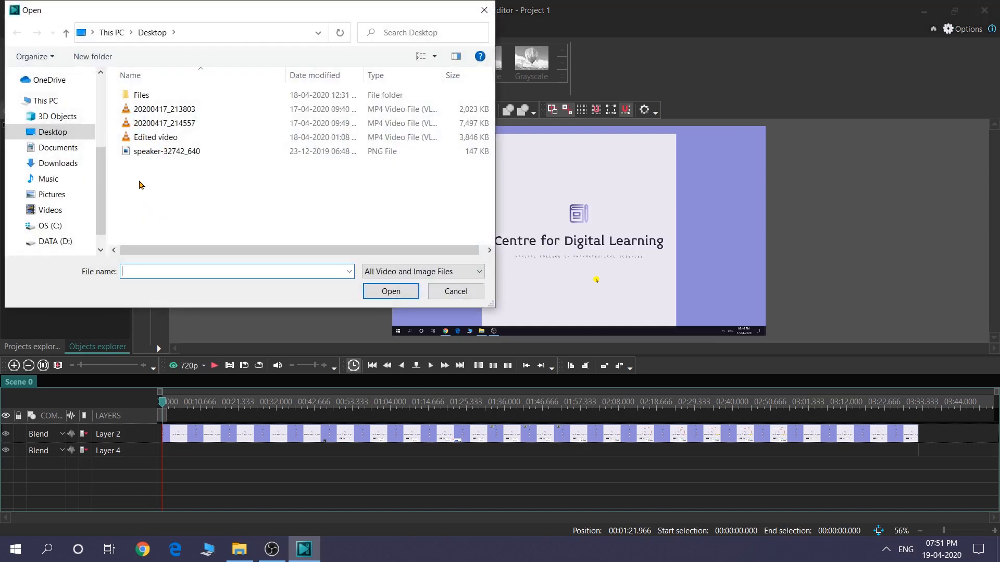
left_click(154, 125)
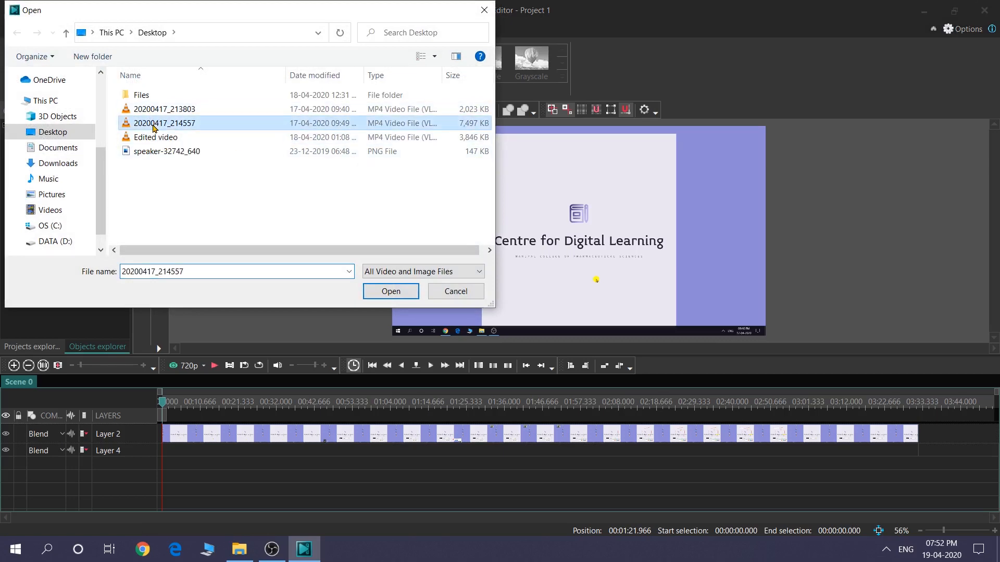
left_click(391, 291)
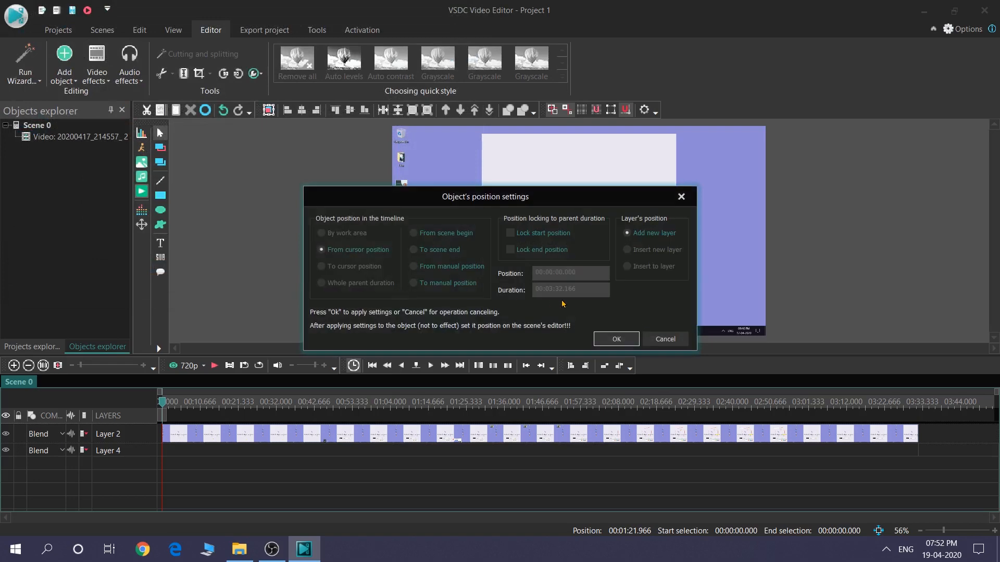
left_click(619, 339)
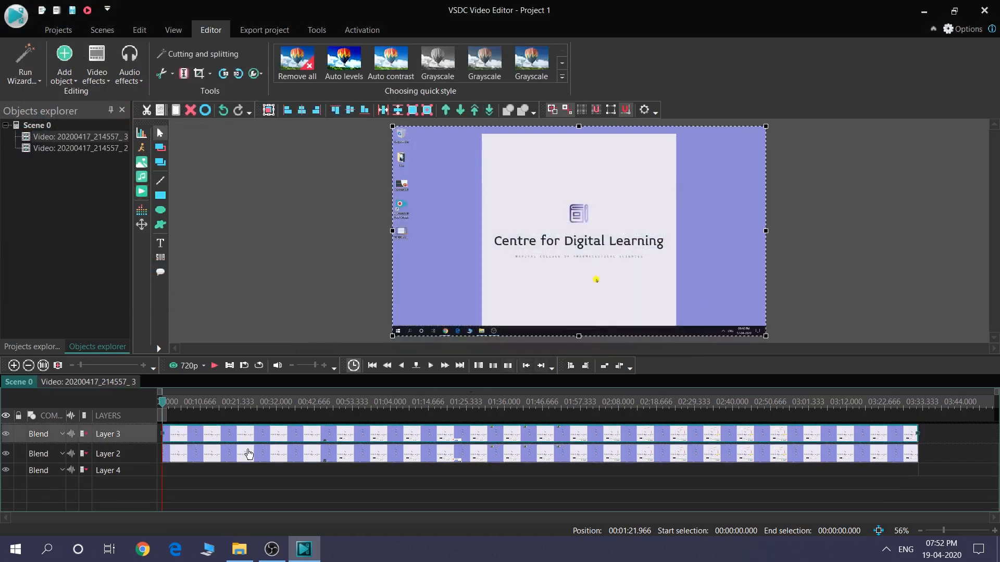
Move the Layer 2 clip onto Layer 3 behind the first clip, leaving a small gap, and place the playhead in the gap at 00:03:34.400
left_click_drag(233, 456, 620, 441)
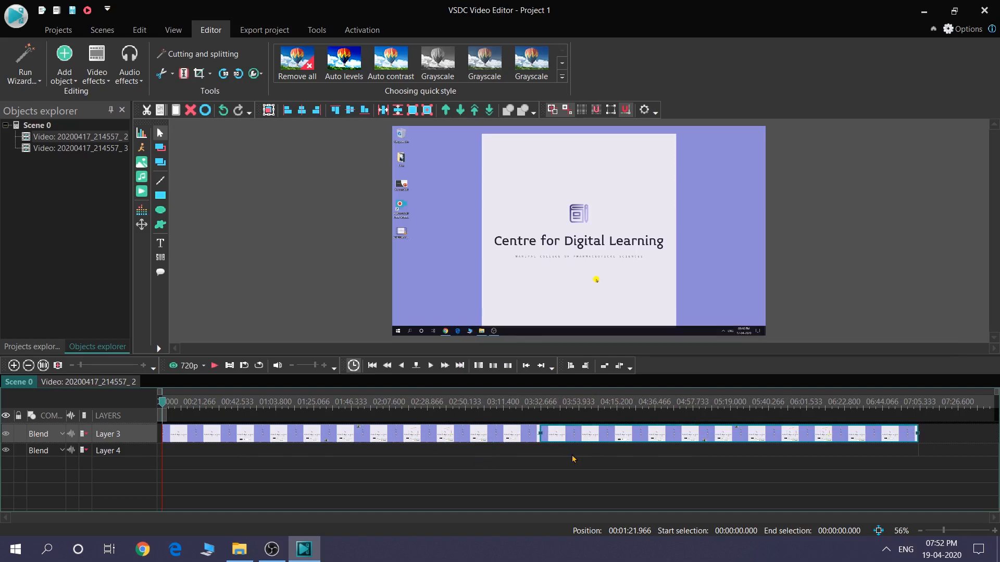
mouse_move(576, 435)
left_mouse_down()
mouse_move(587, 449)
mouse_move(589, 436)
mouse_move(579, 441)
left_mouse_up()
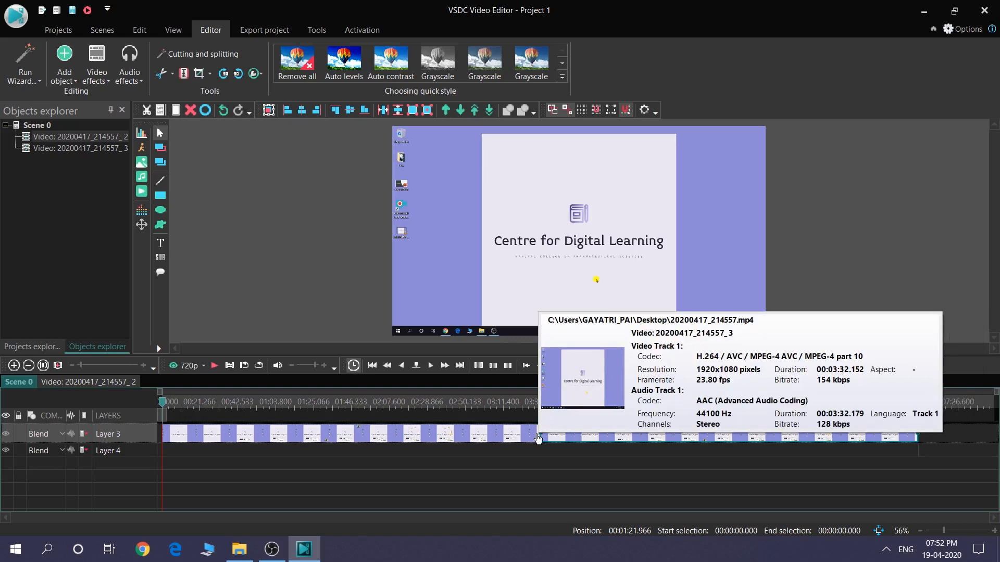
left_click_drag(551, 439, 558, 439)
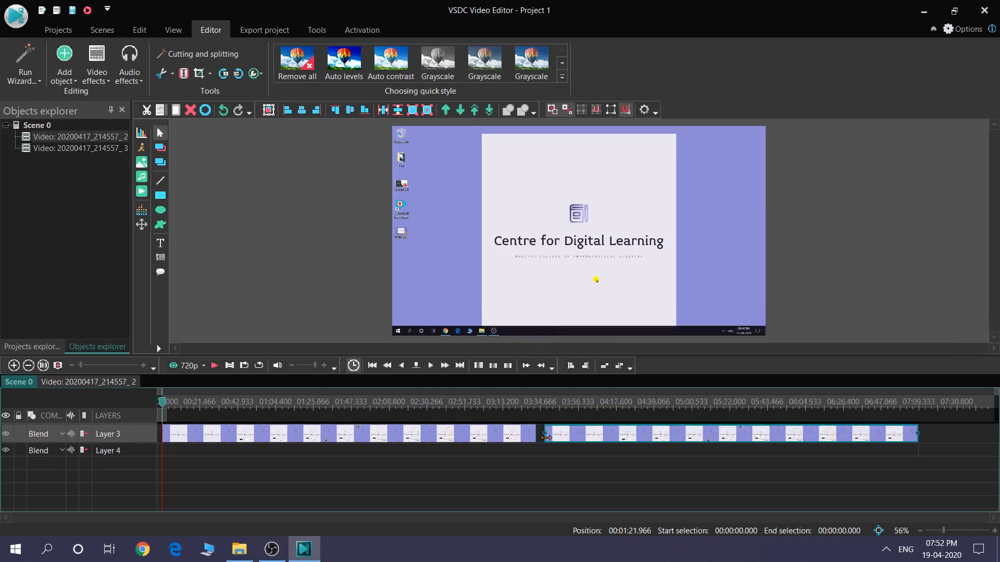
left_click(539, 407)
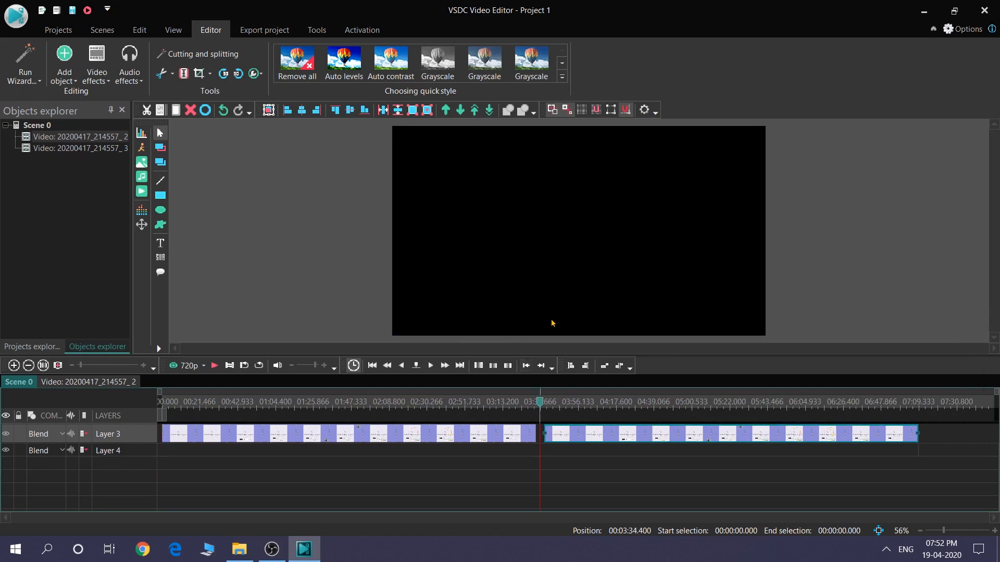
Slide the second clip on Layer 3 back against the first to close the gap, and move the playhead to 00:00:47.900
left_click_drag(540, 405, 550, 435)
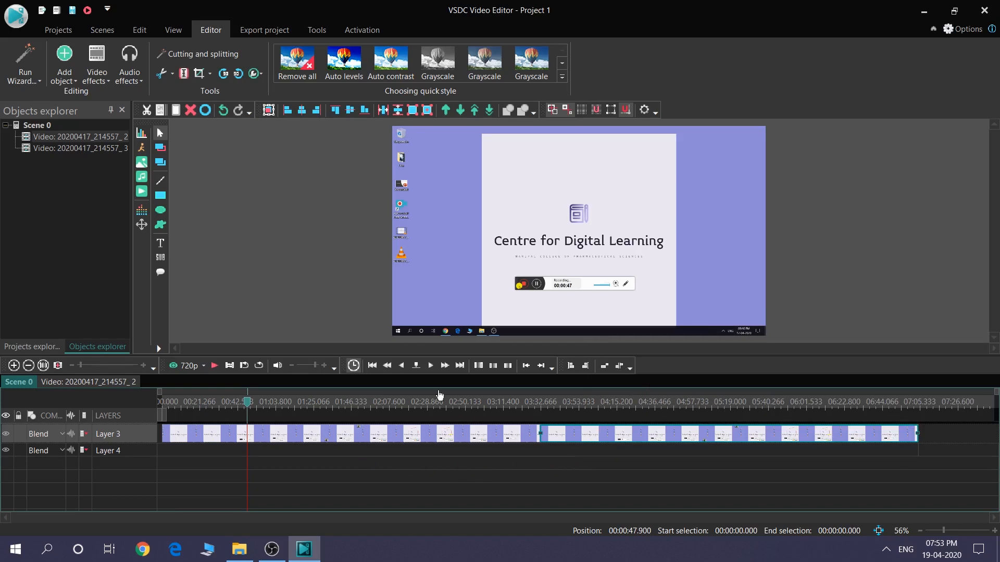
Open the project's export settings, try the PC and Android device presets, and choose Web MP4 output with H264/AVC profiles
left_click(261, 31)
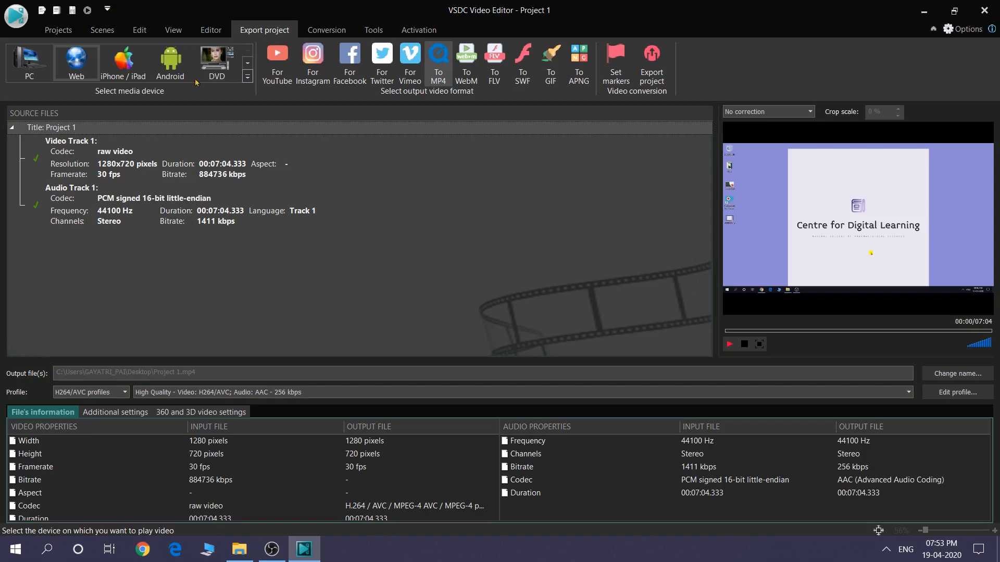
left_click(29, 75)
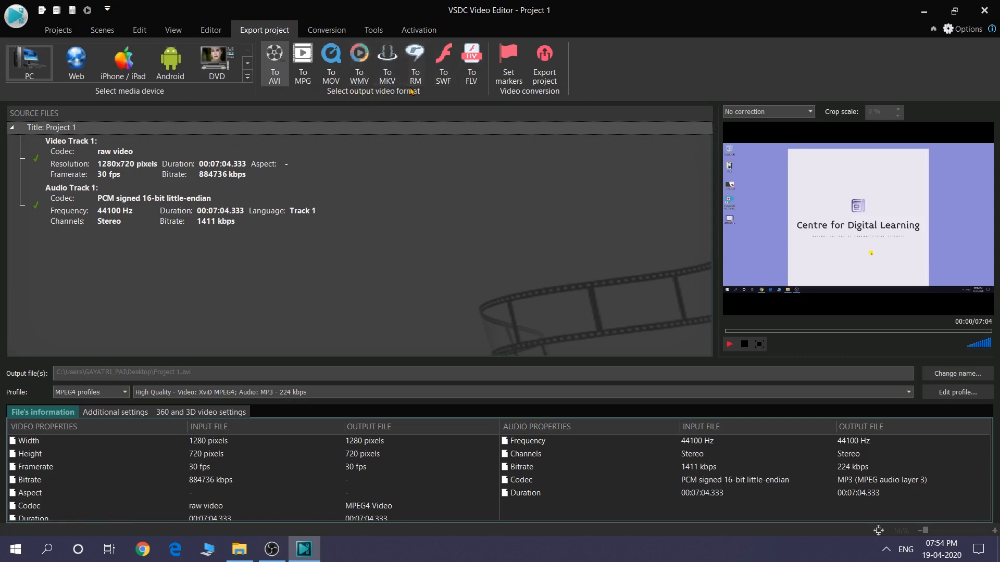
left_click(76, 62)
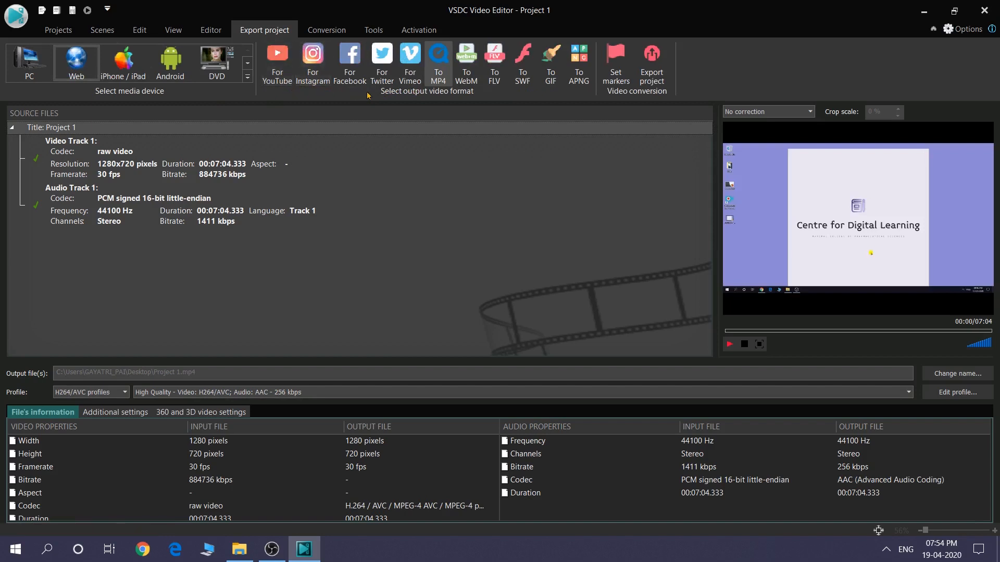
left_click(171, 65)
left_click(247, 78)
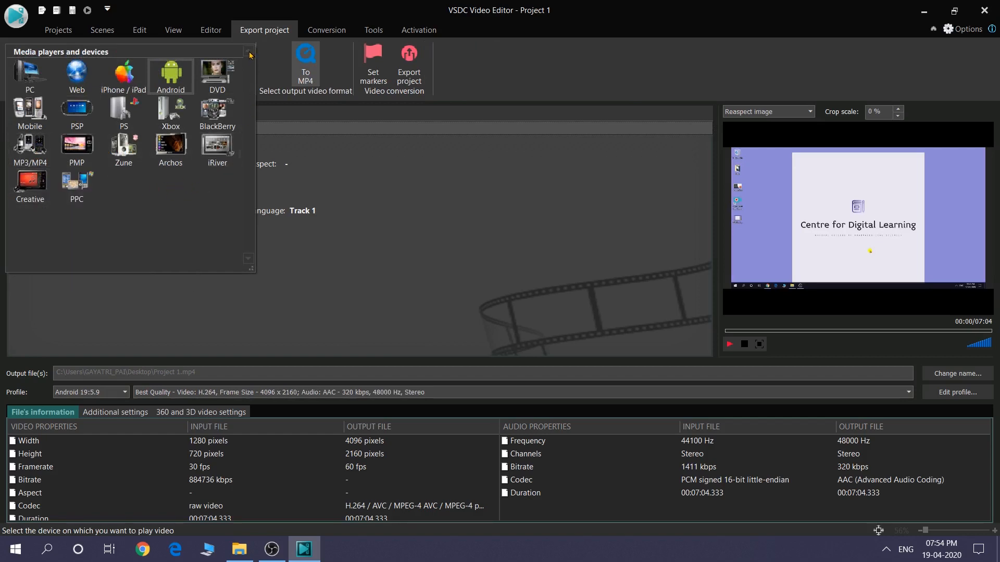
left_click(77, 74)
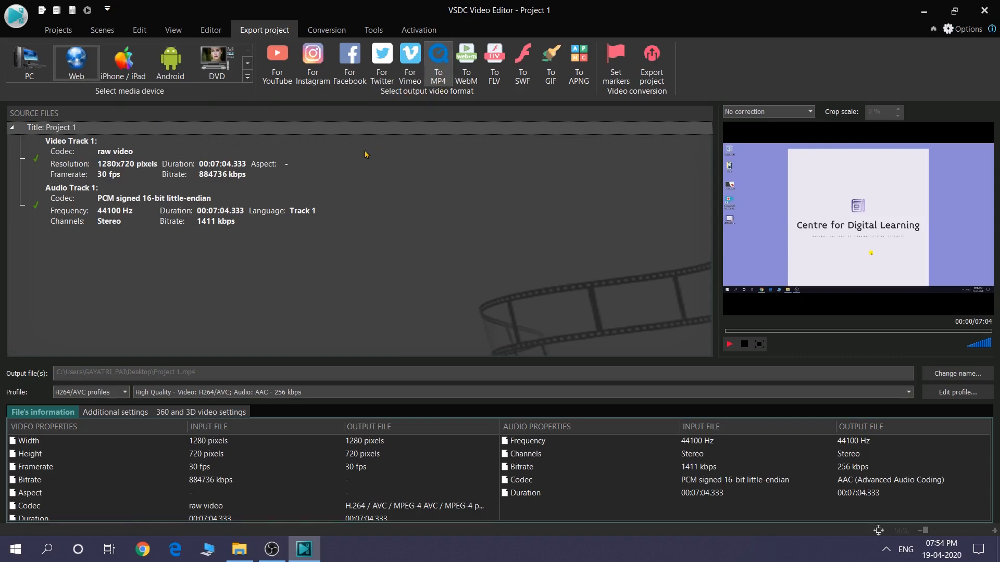
left_click(124, 395)
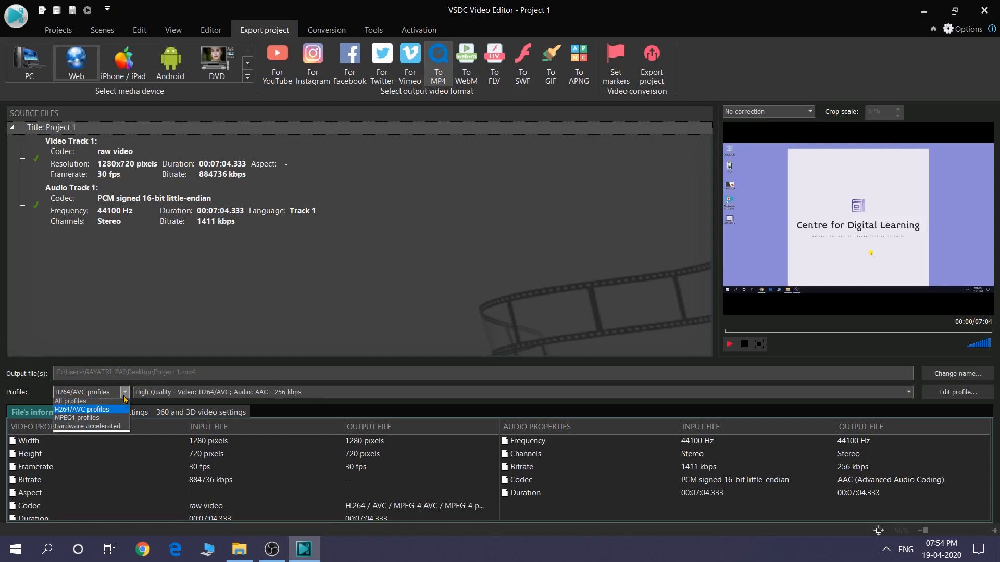
left_click(99, 411)
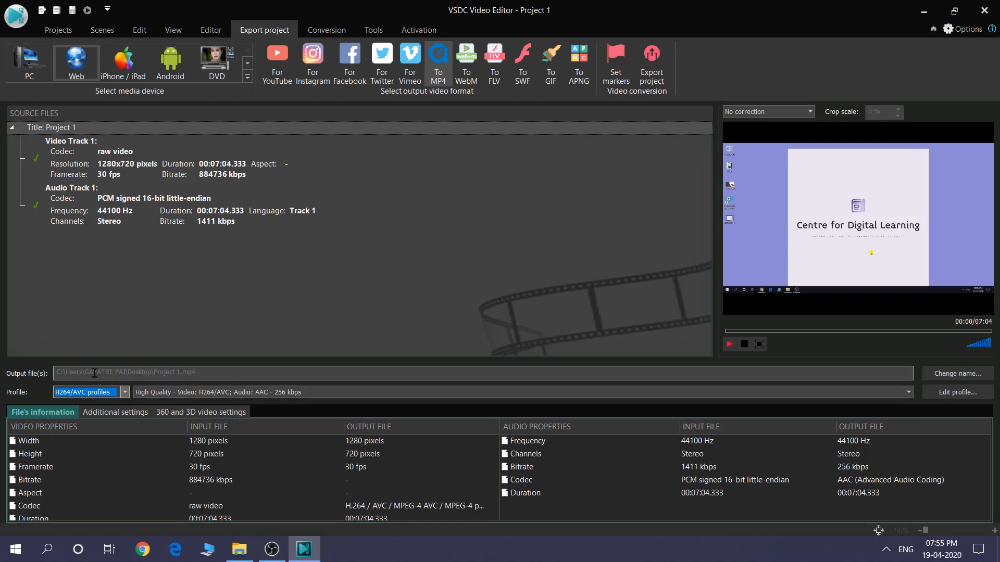
Set the export's output file to Project 1 on the Desktop as a Quick Time Video (*.mp4)
left_click_drag(57, 372, 205, 373)
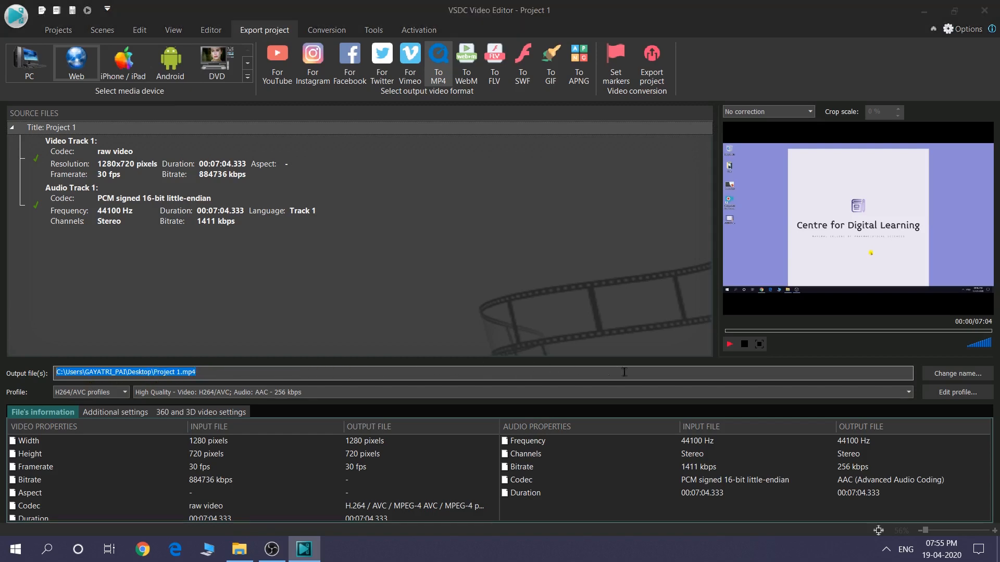
left_click(944, 375)
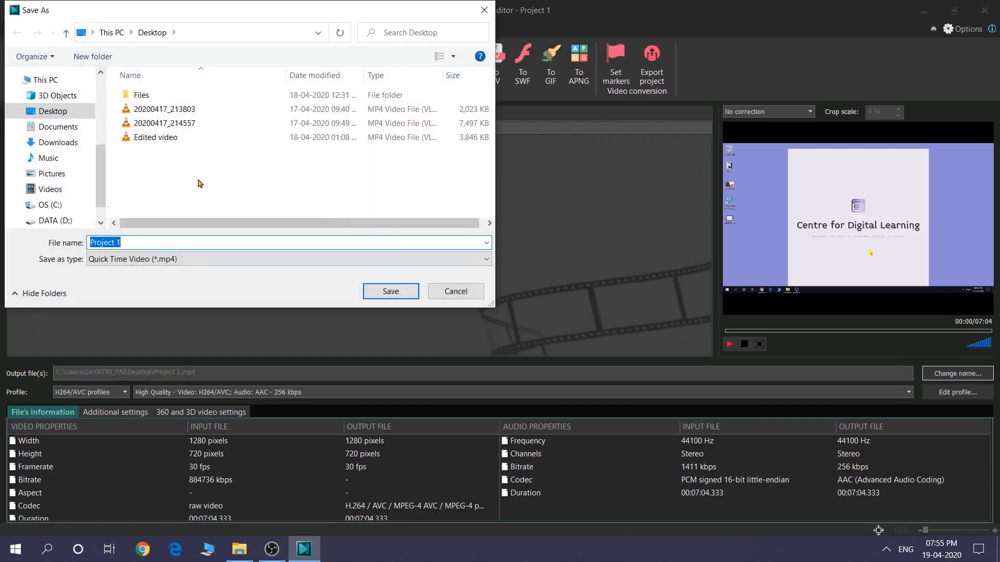
left_click(57, 127)
left_click(58, 142)
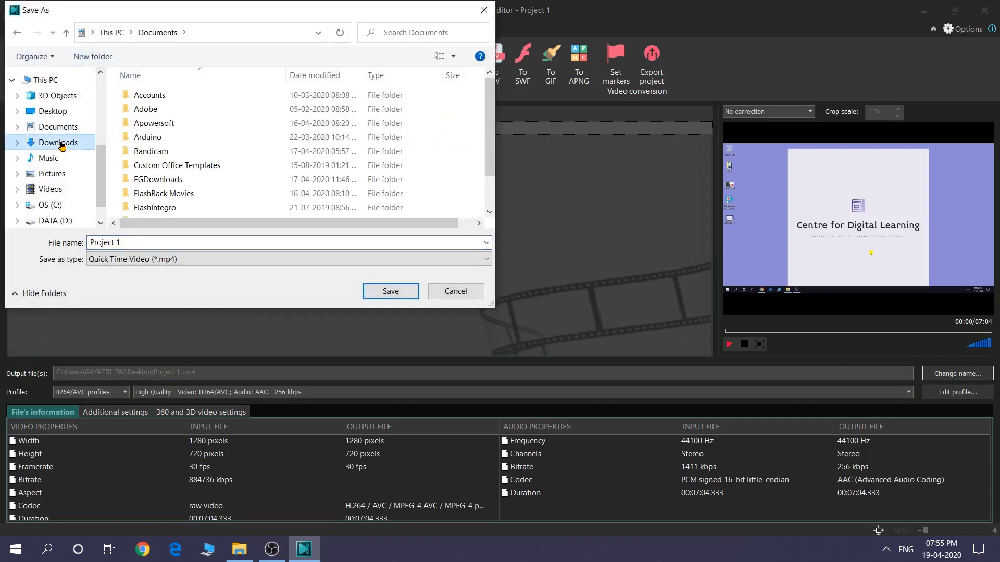
left_click(54, 116)
left_click(138, 245)
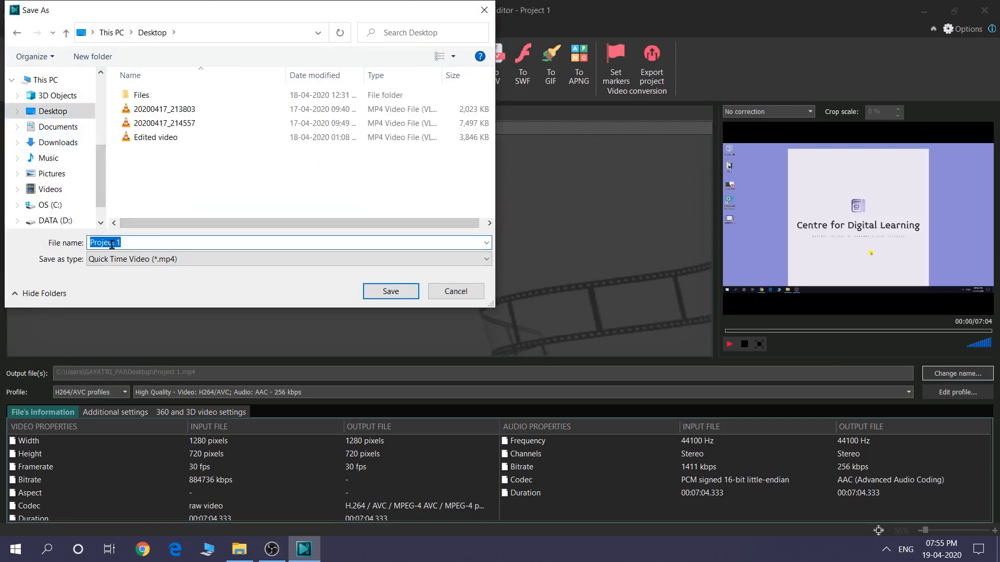
left_click(390, 291)
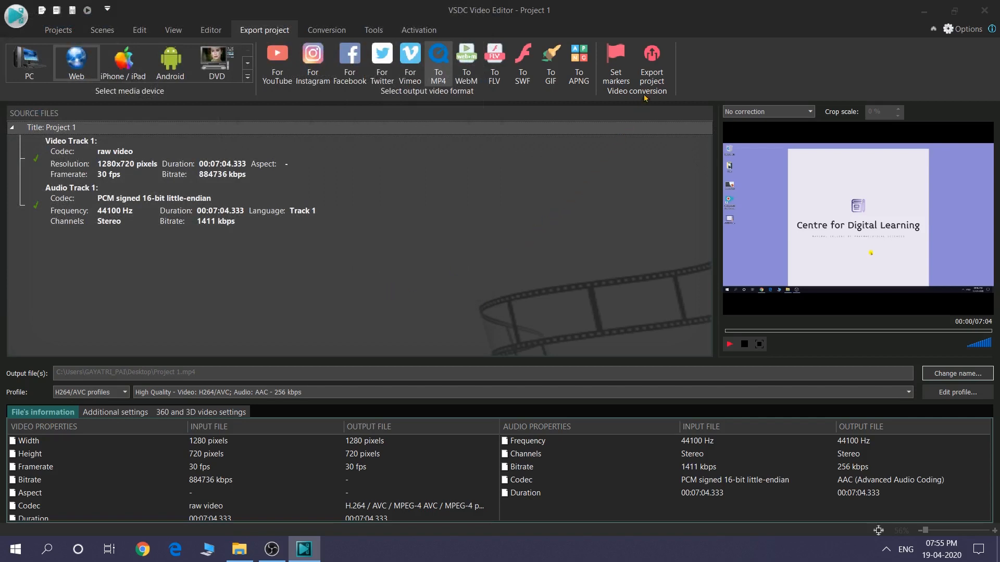
Start exporting the project as MP4, stop the conversion, and return to the timeline
left_click(650, 66)
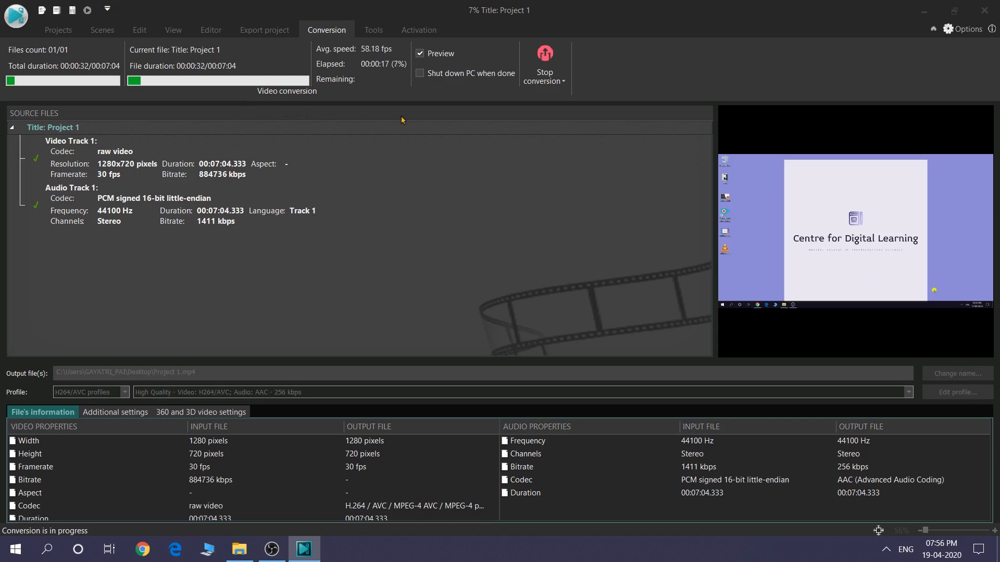
left_click(549, 61)
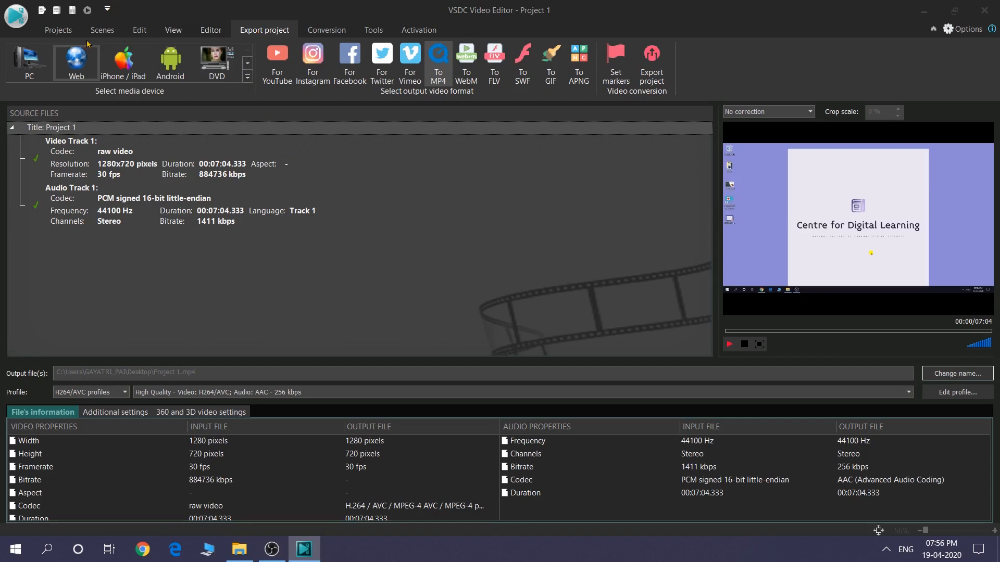
left_click(59, 31)
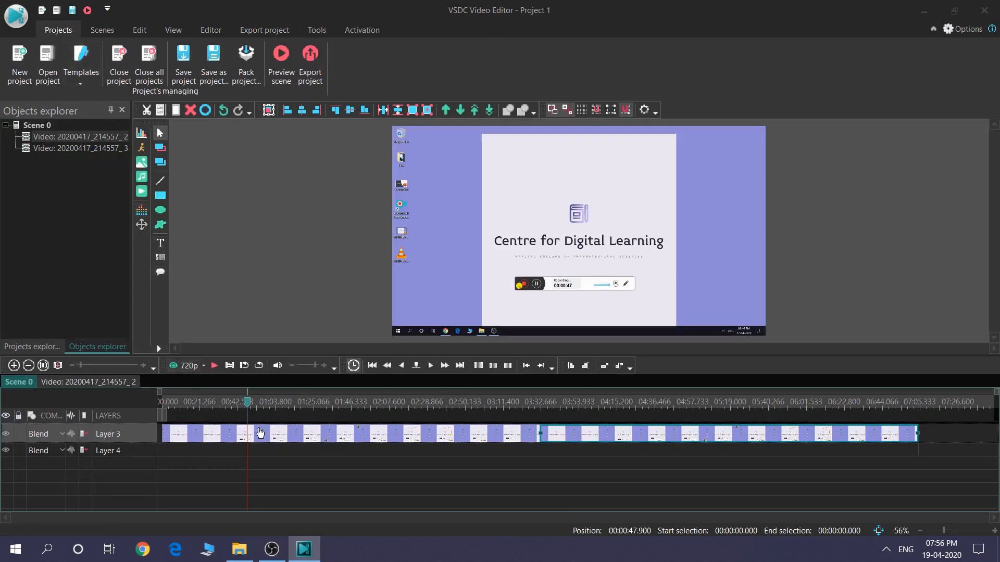
Start the project export again, replacing the existing output file, and stop the conversion to go back to the timeline
mouse_move(540, 443)
left_click(254, 32)
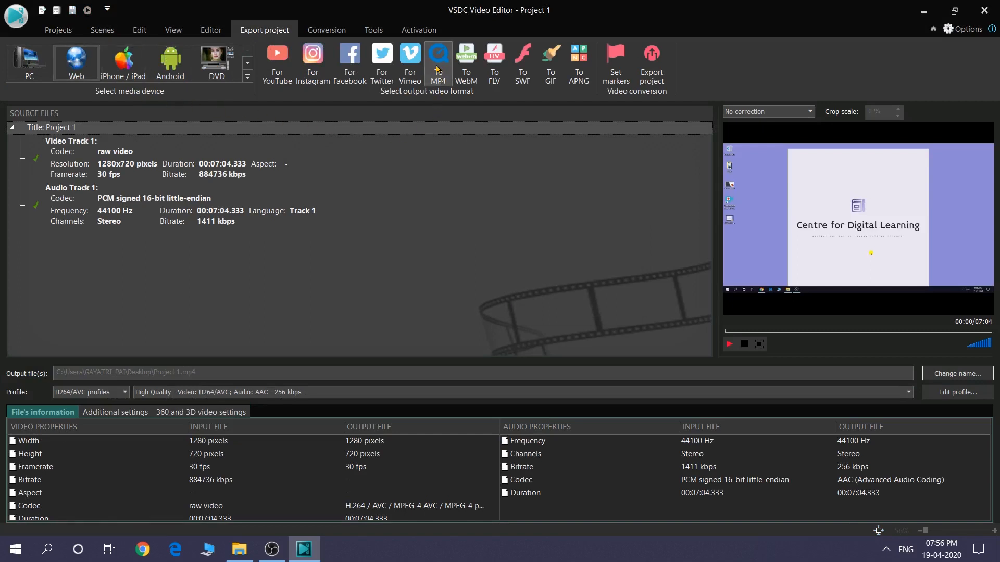
left_click_drag(237, 372, 53, 372)
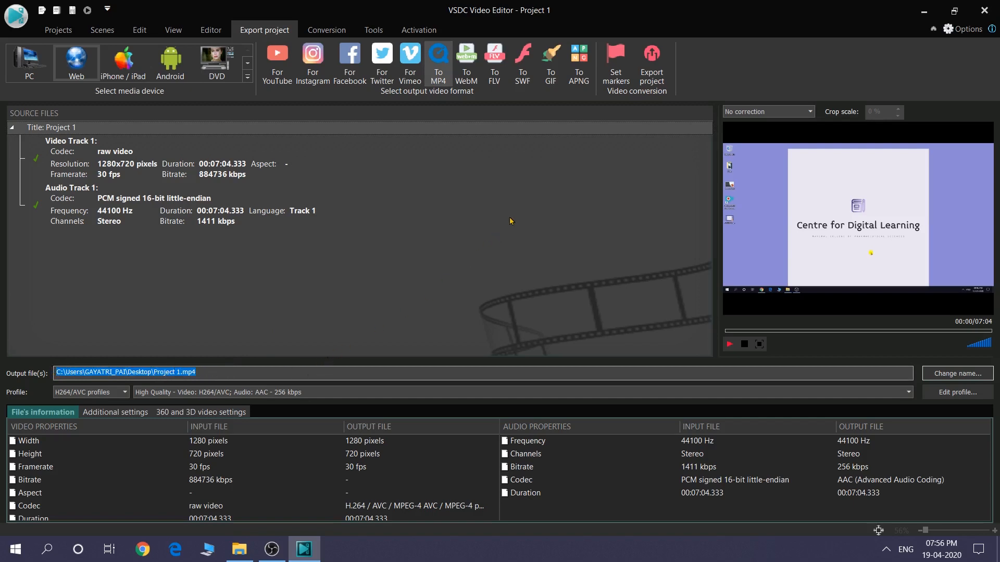
left_click(646, 76)
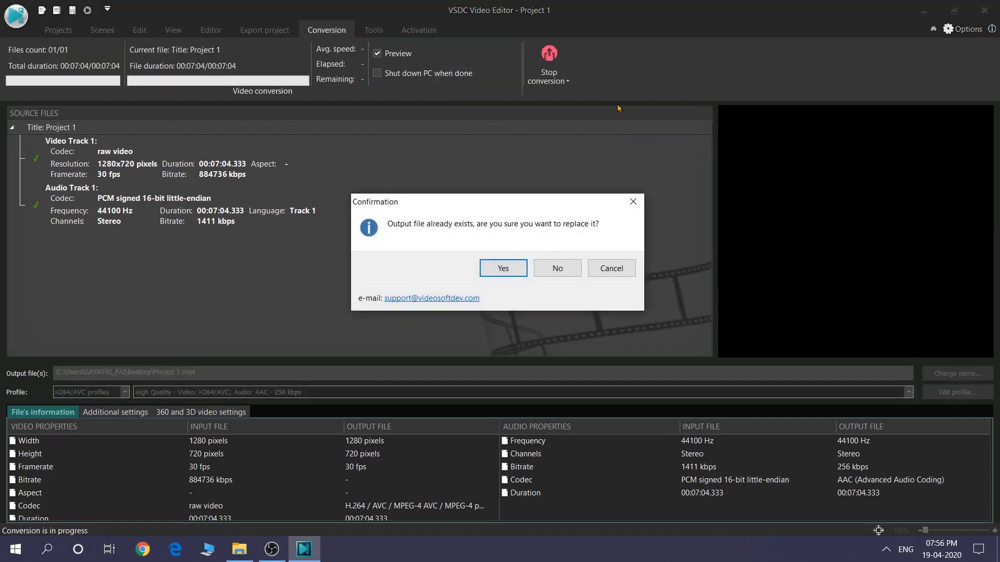
left_click(513, 269)
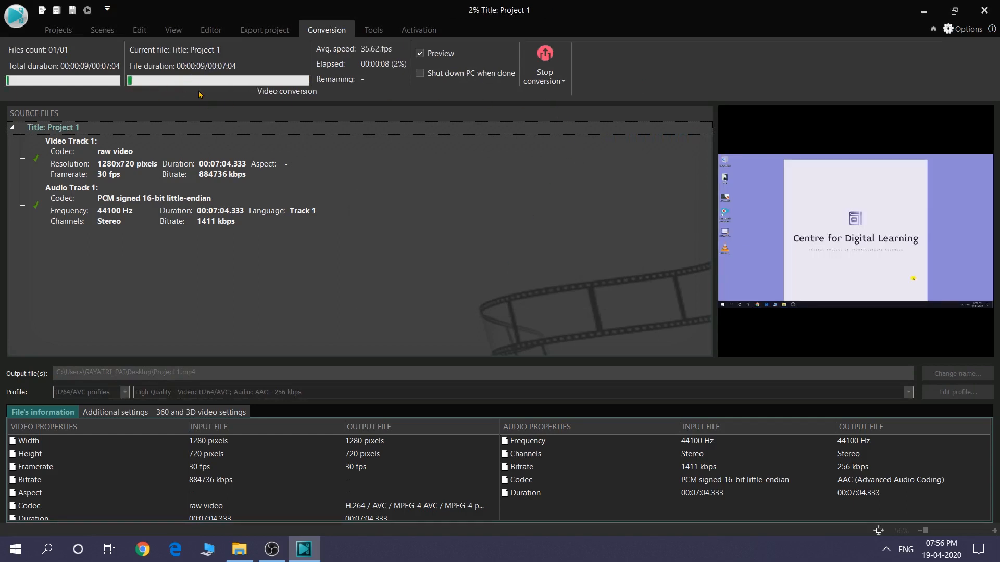
left_click(543, 60)
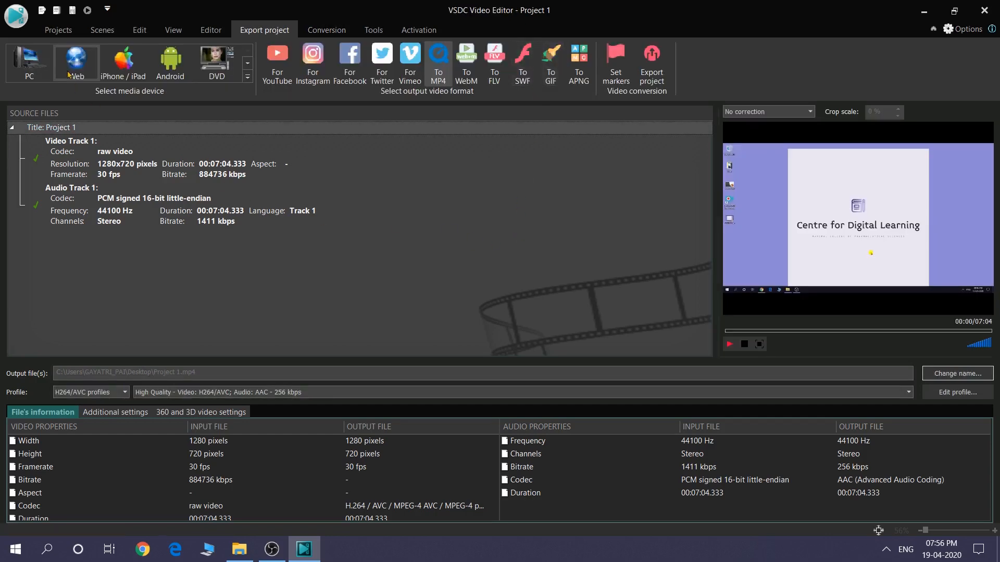
left_click(58, 30)
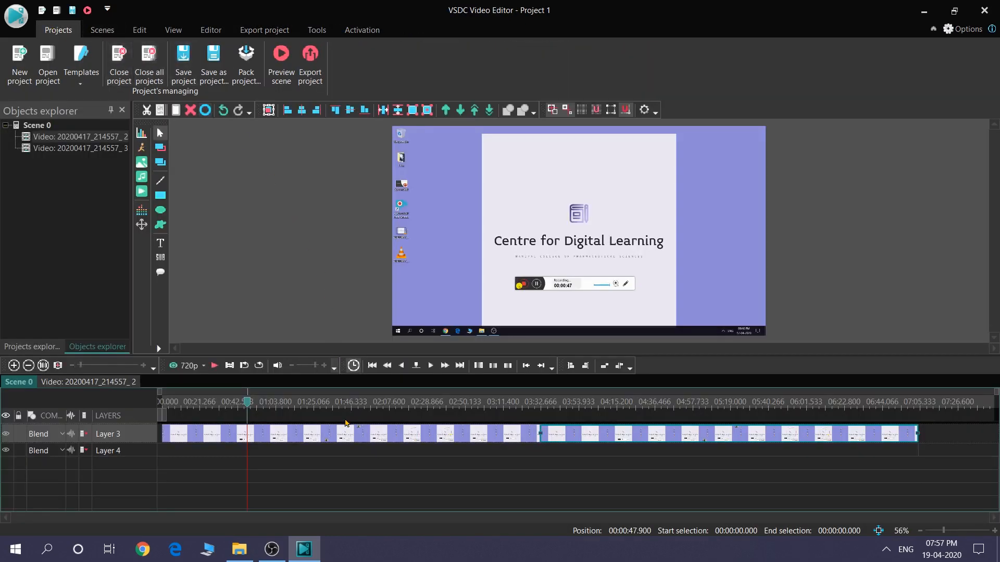